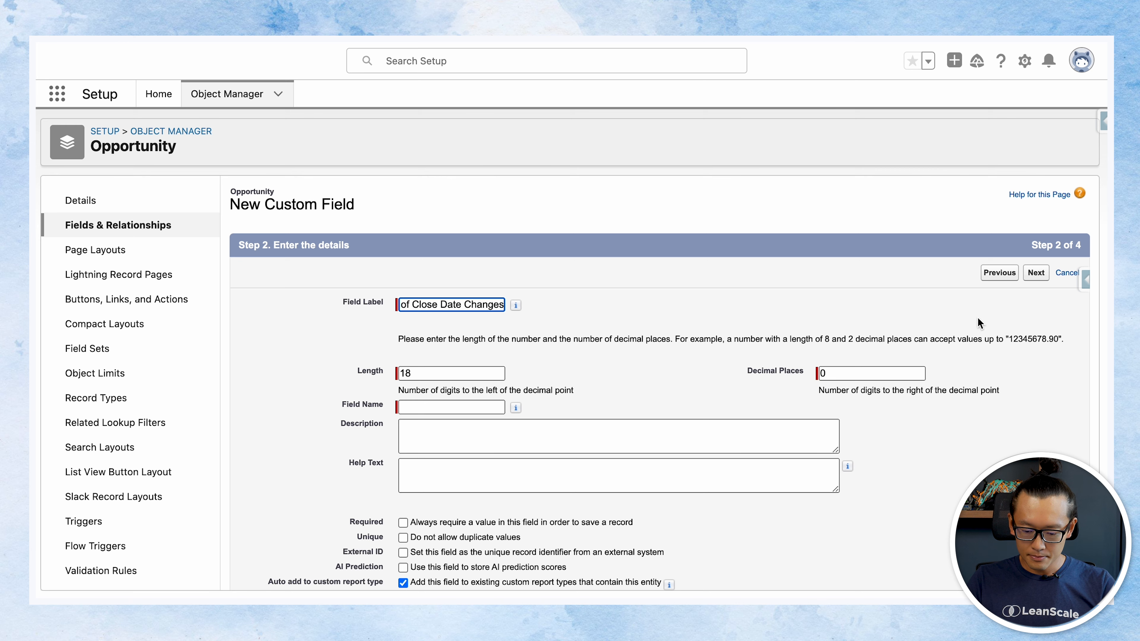
Finish creating the "# of Close Date Changes" number field, accepting the proposed field-level security and page layouts.
scroll(748, 399, down, 5)
click(764, 474)
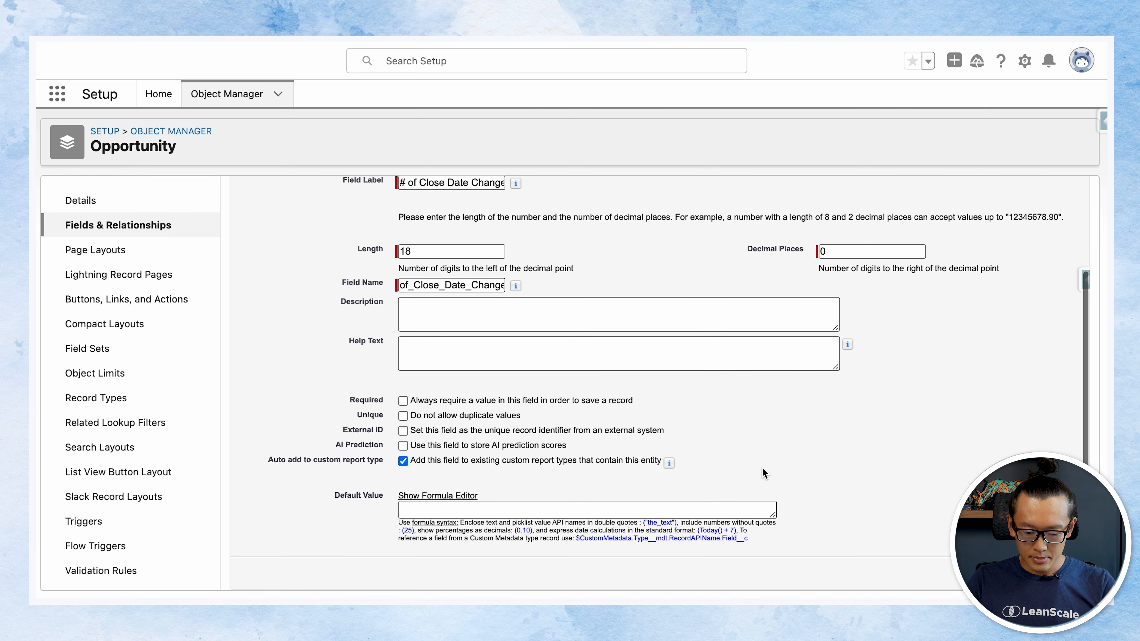
scroll(822, 455, up, 5)
click(1035, 274)
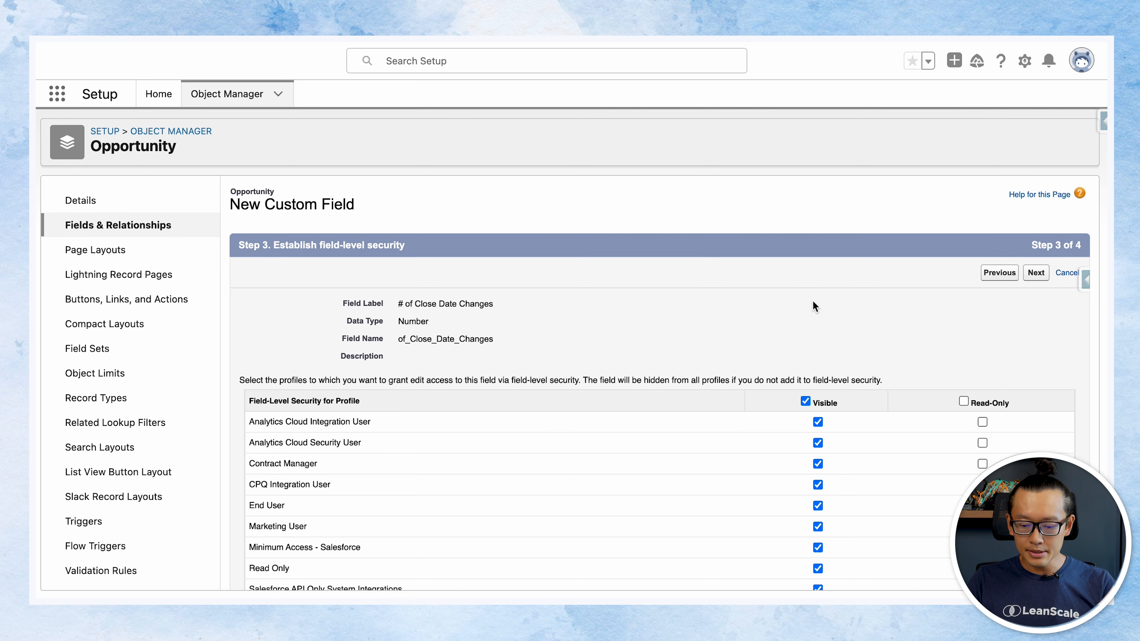
click(1040, 274)
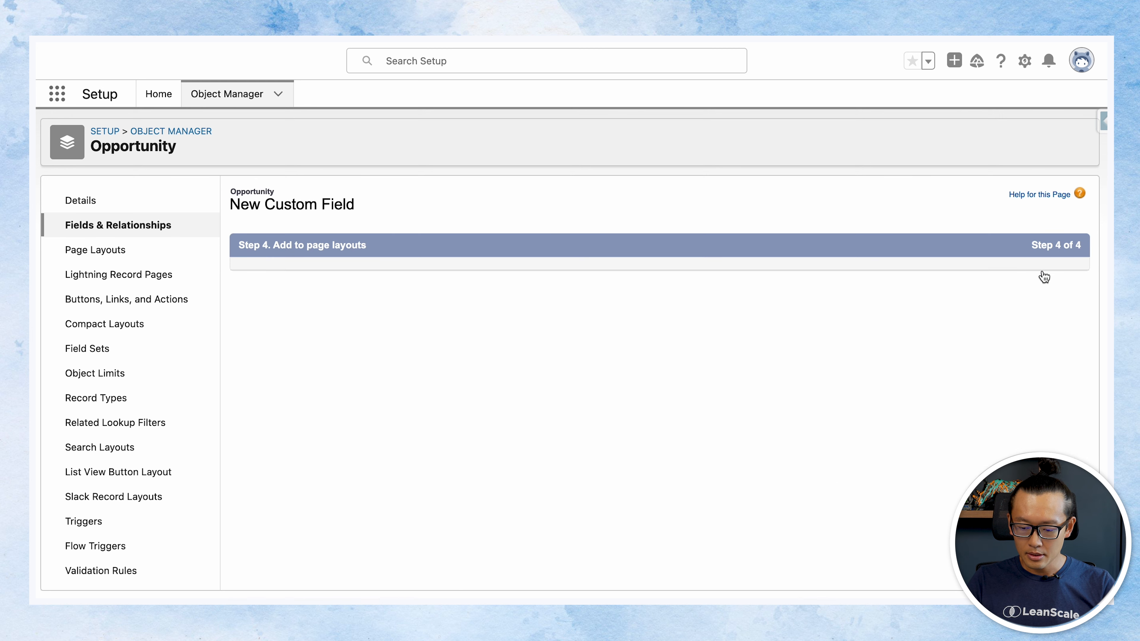
click(1032, 272)
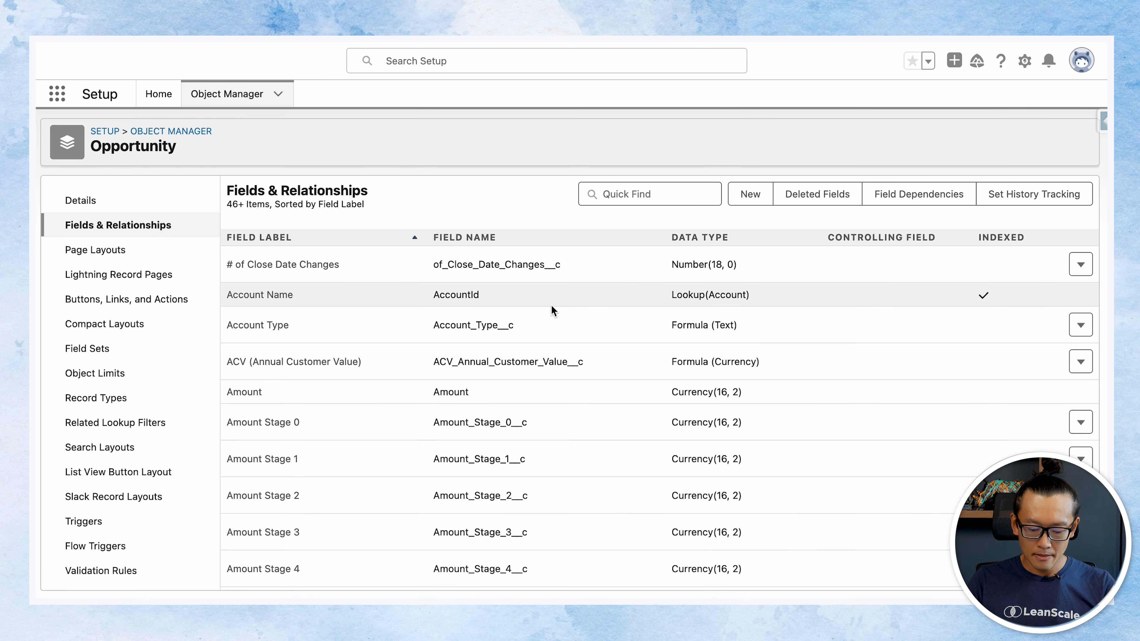
Go to the Flows setup and create a new Record-Triggered Flow.
key(super+shift+space)
text(flow)
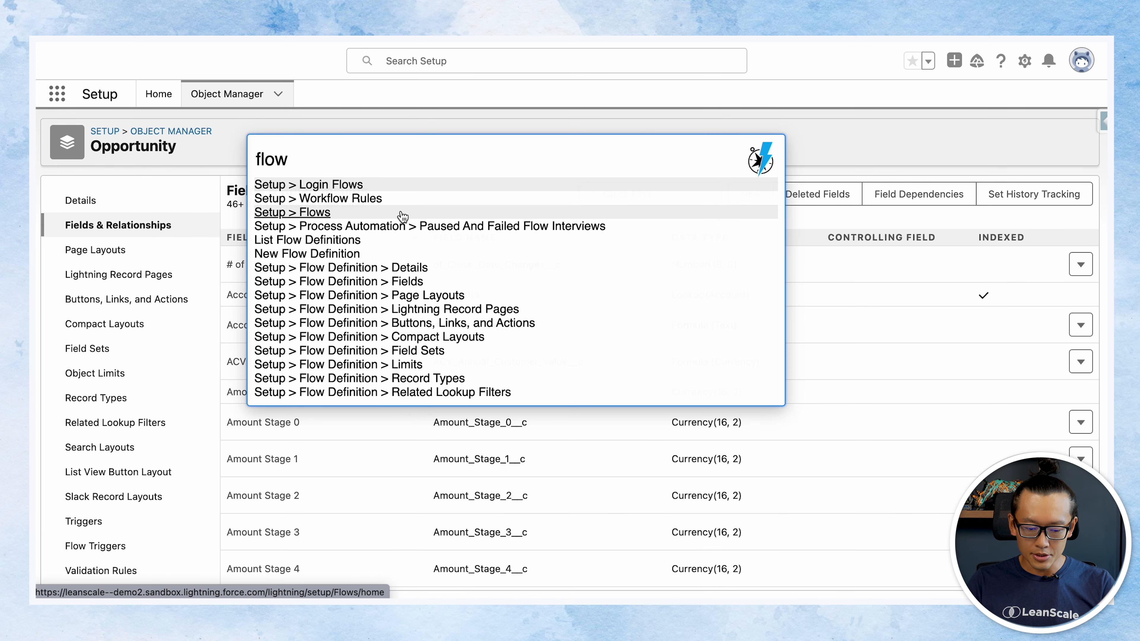
click(313, 213)
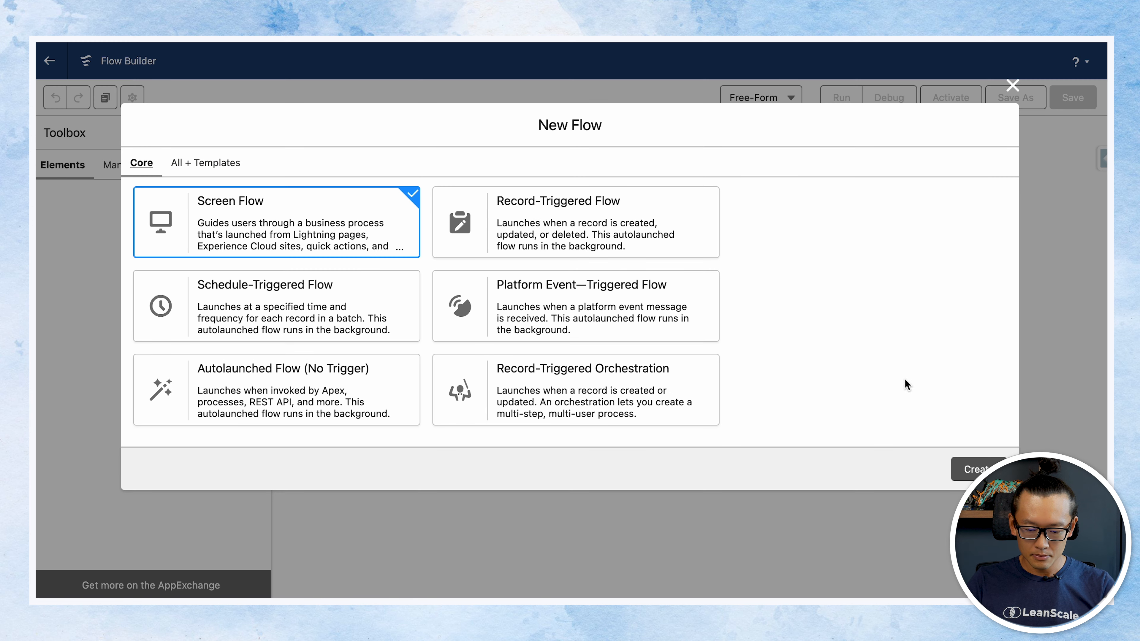
click(561, 219)
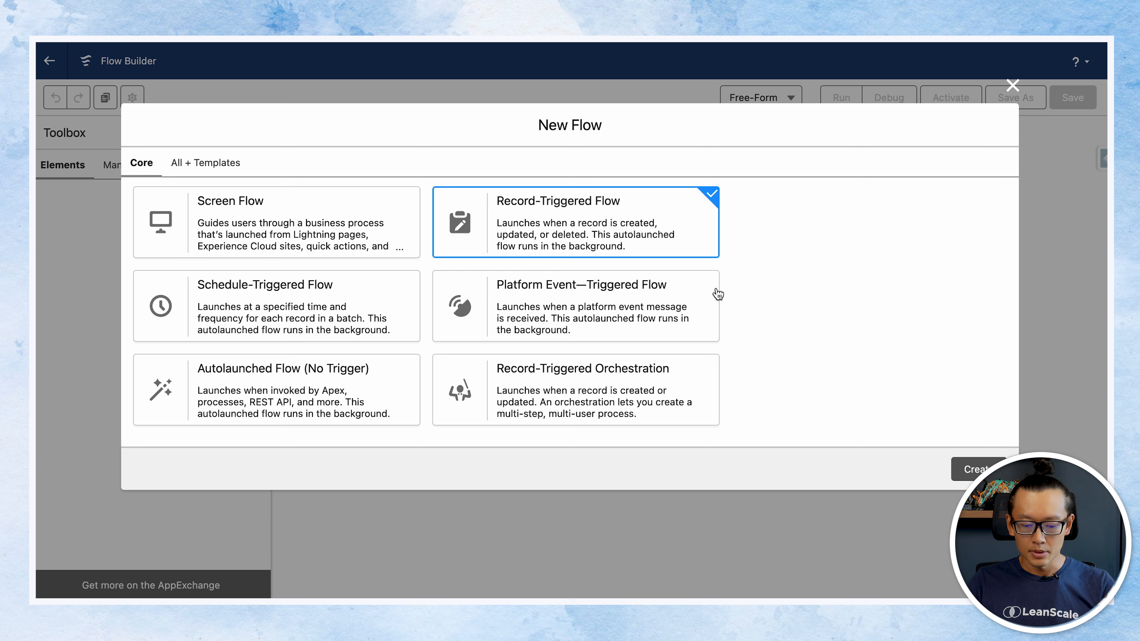
key(Return)
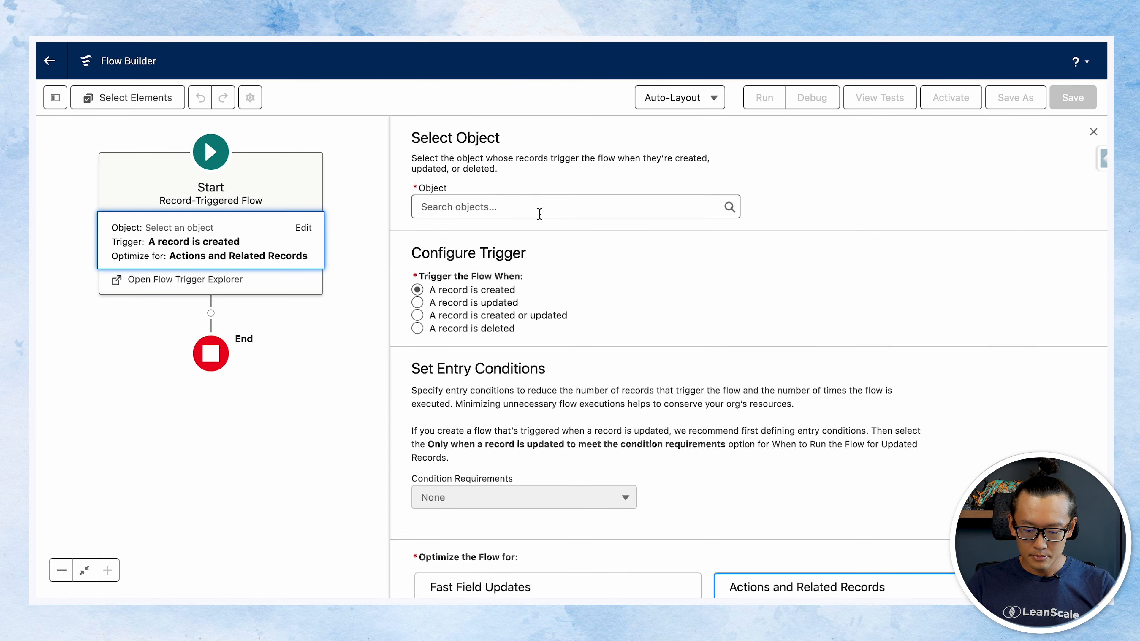
Set the flow's object to Opportunity and trigger it when a record is updated.
click(539, 207)
text(opp)
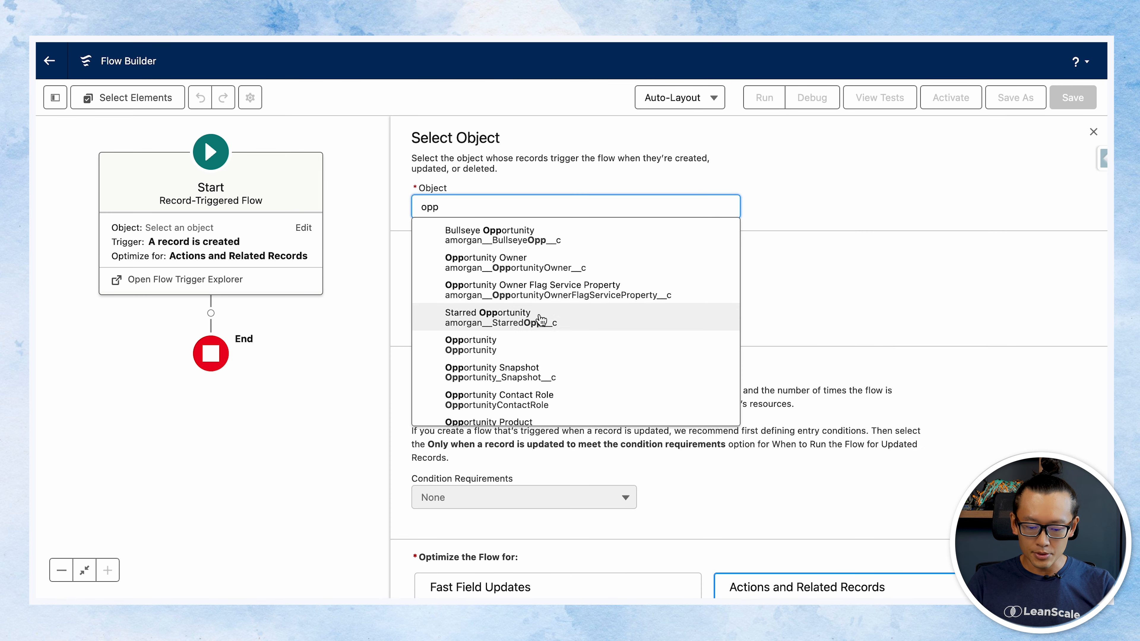
click(545, 347)
scroll(506, 292, down, 2)
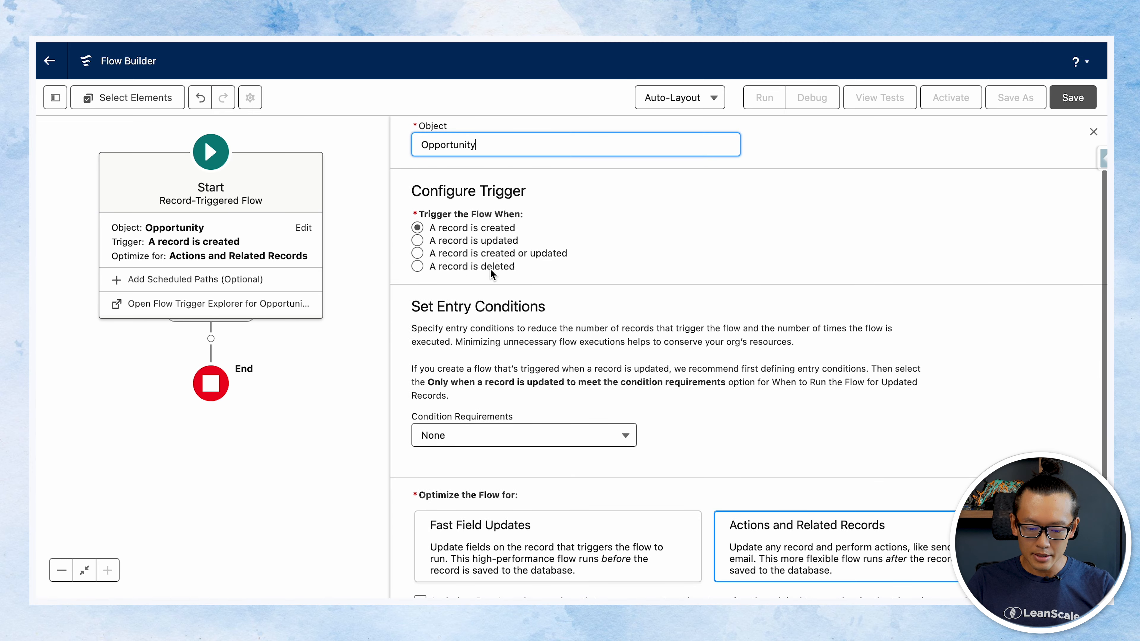
click(483, 255)
scroll(570, 303, down, 1)
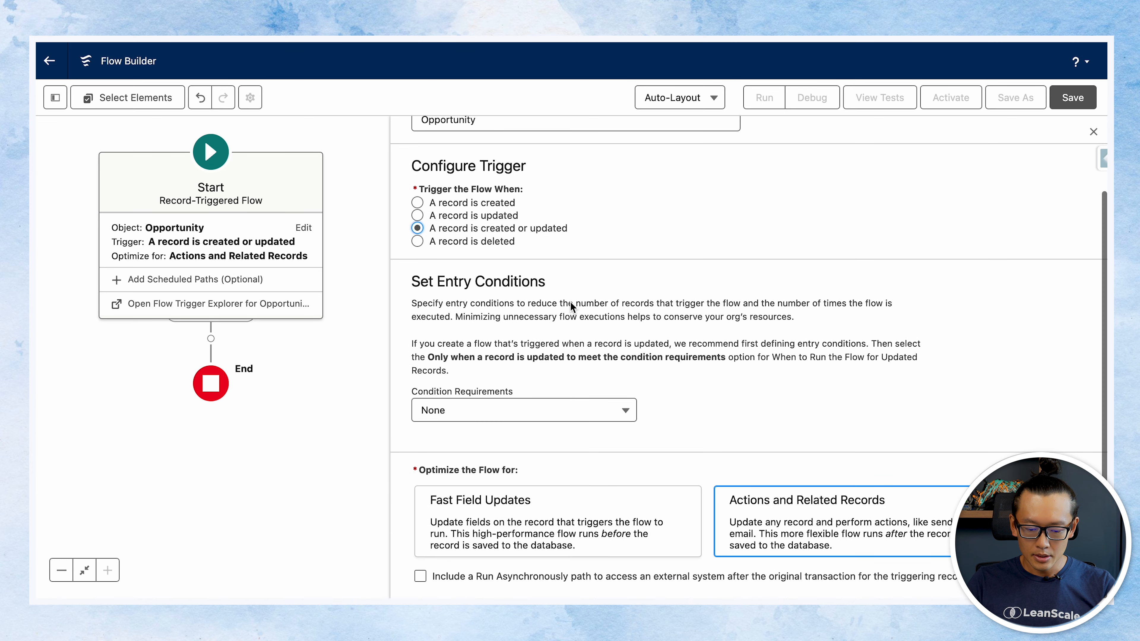
scroll(607, 332, down, 1)
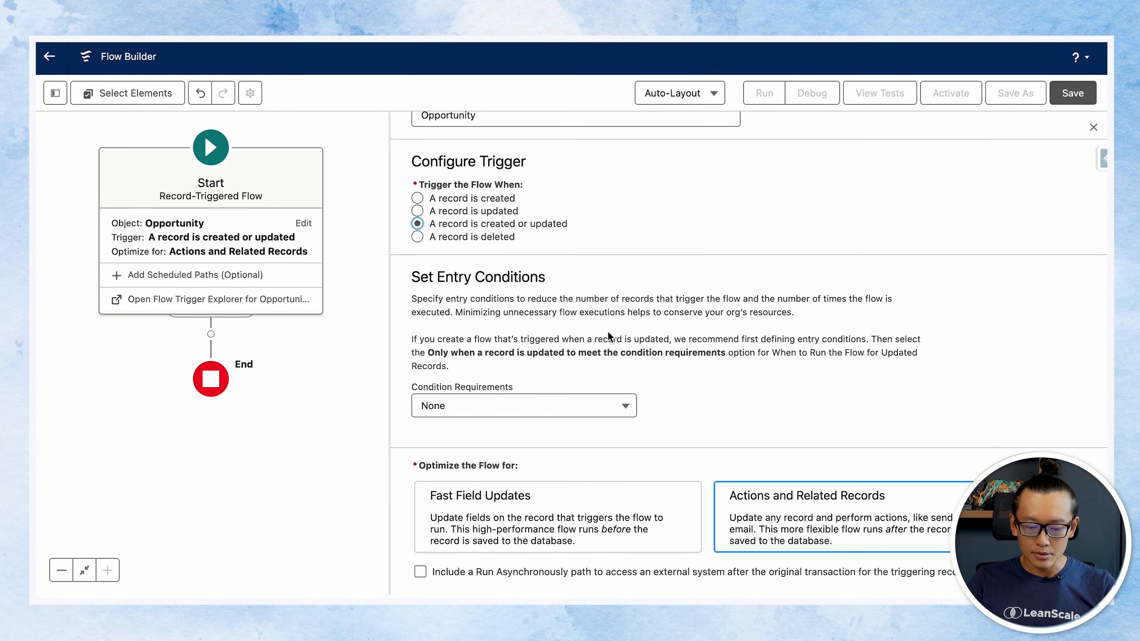
click(473, 215)
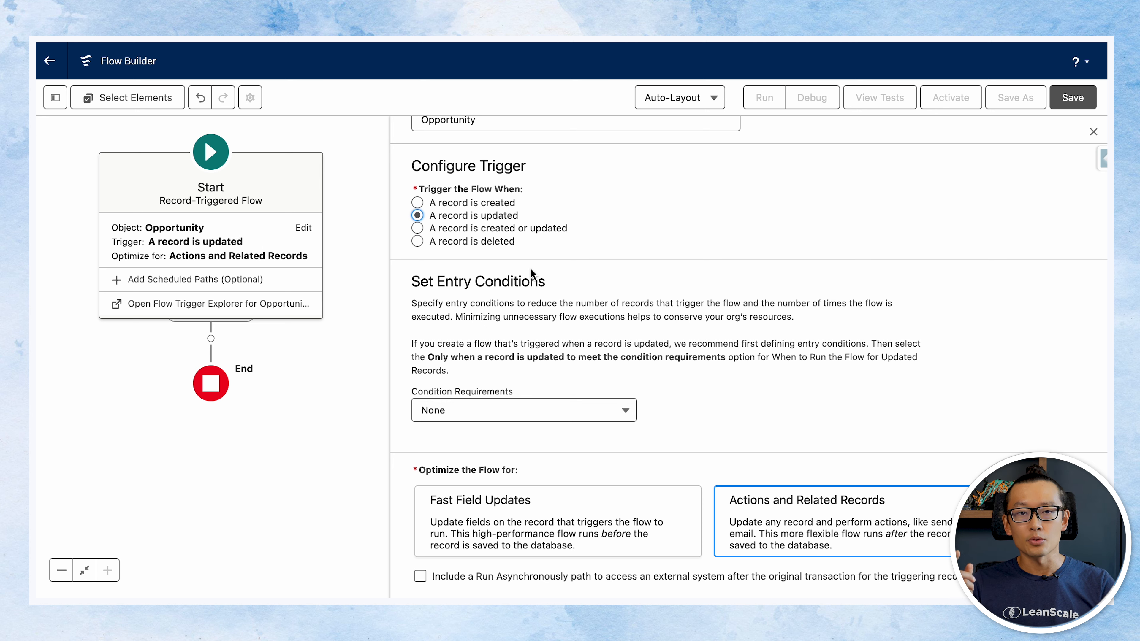
Set the entry condition requirements to Formula Evaluates to True and insert {!$Record.CloseDate} into the formula.
click(552, 410)
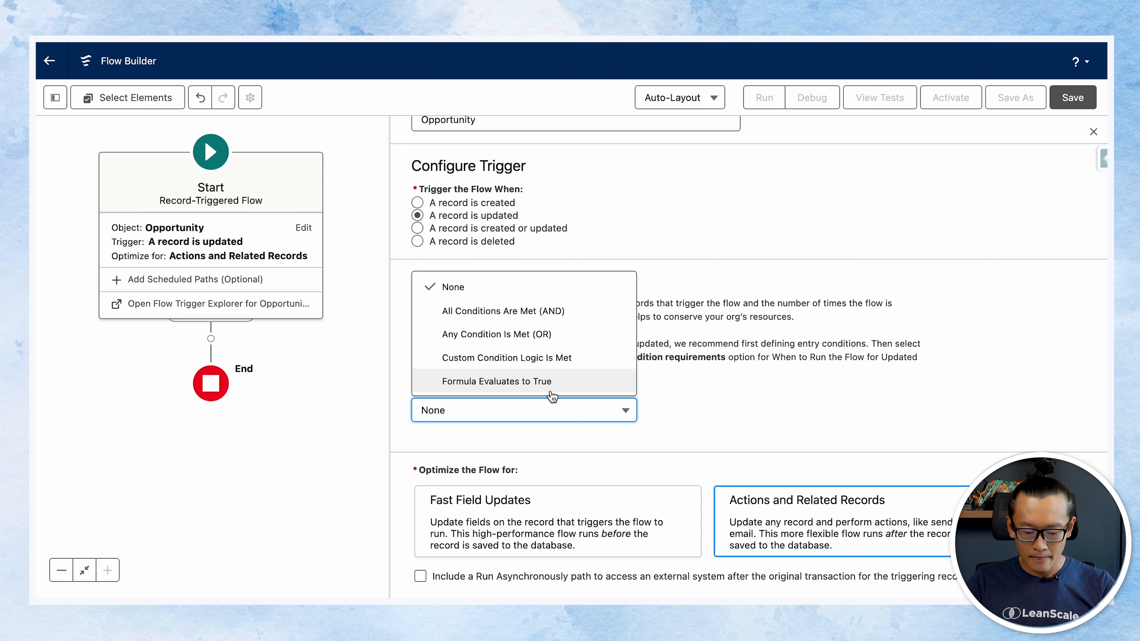
click(557, 379)
scroll(624, 409, down, 3)
scroll(624, 409, down, 2)
click(533, 304)
click(498, 259)
text(rec)
click(511, 319)
text(closed)
text(date)
click(538, 324)
Extend the entry formula with <> and the prior record's close date, {!$Record__Prior.CloseDate}.
click(617, 313)
click(555, 270)
text(rec)
click(524, 336)
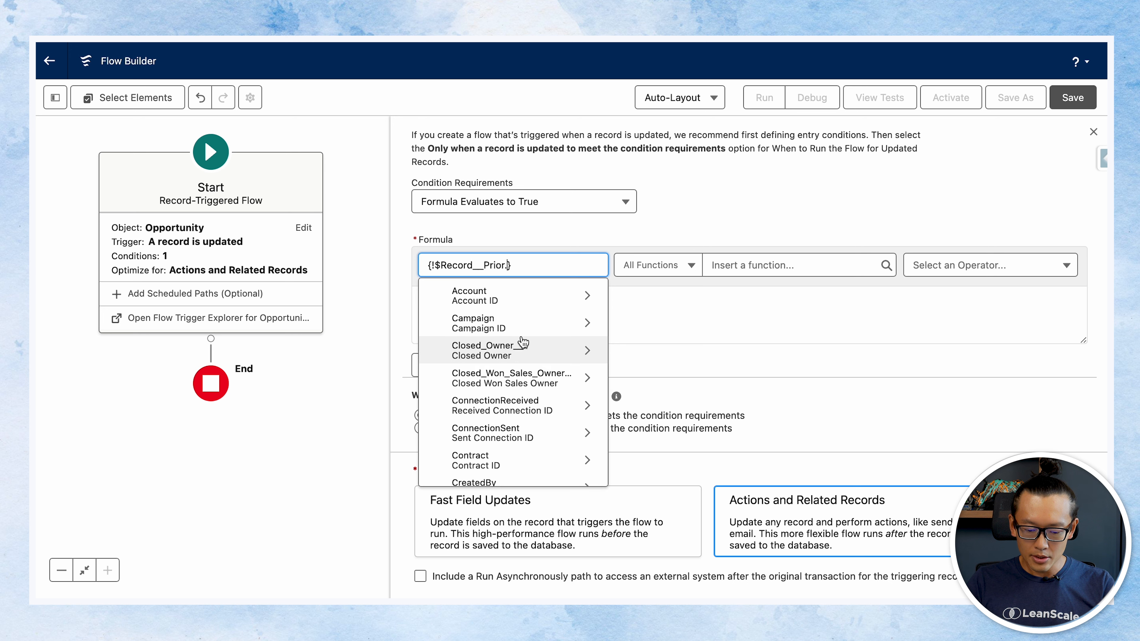
text(close)
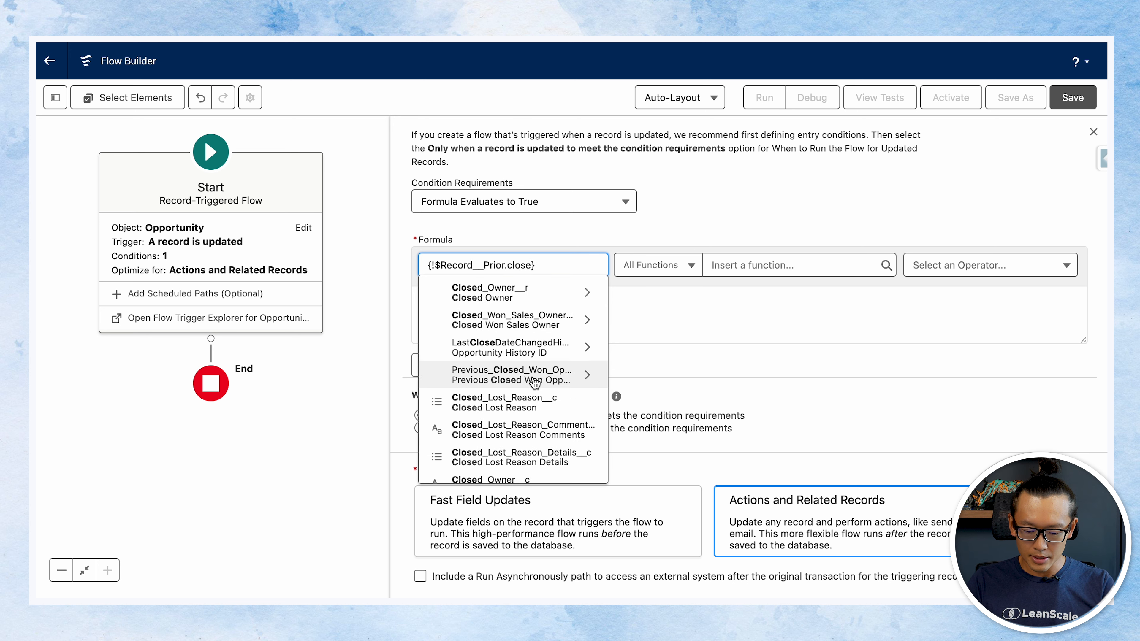
text(date)
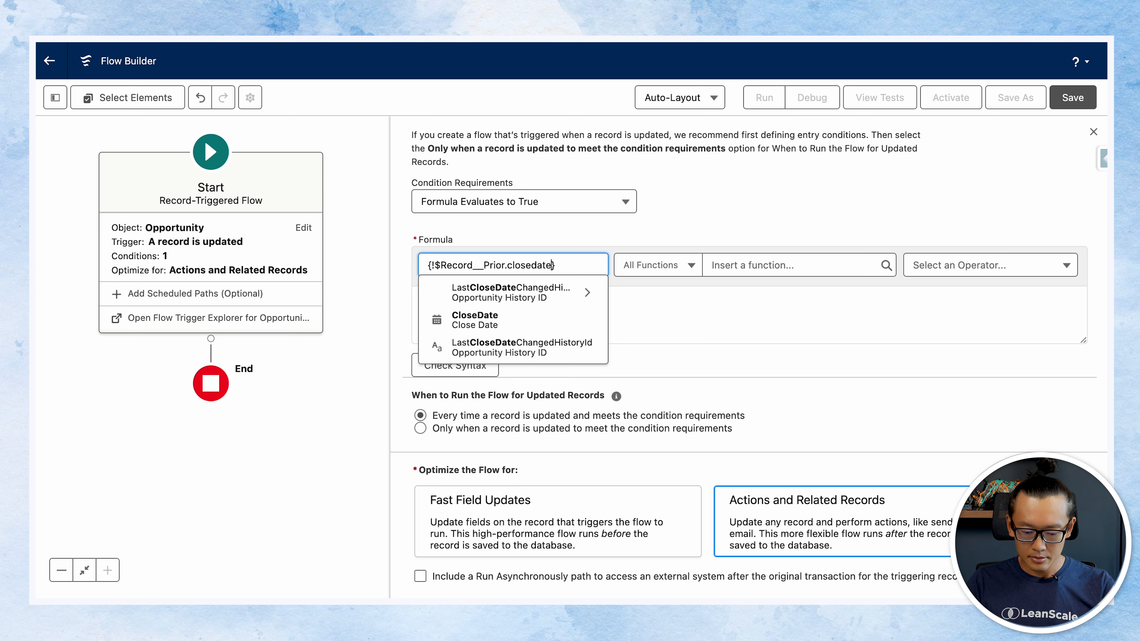
click(516, 321)
scroll(597, 292, up, 1)
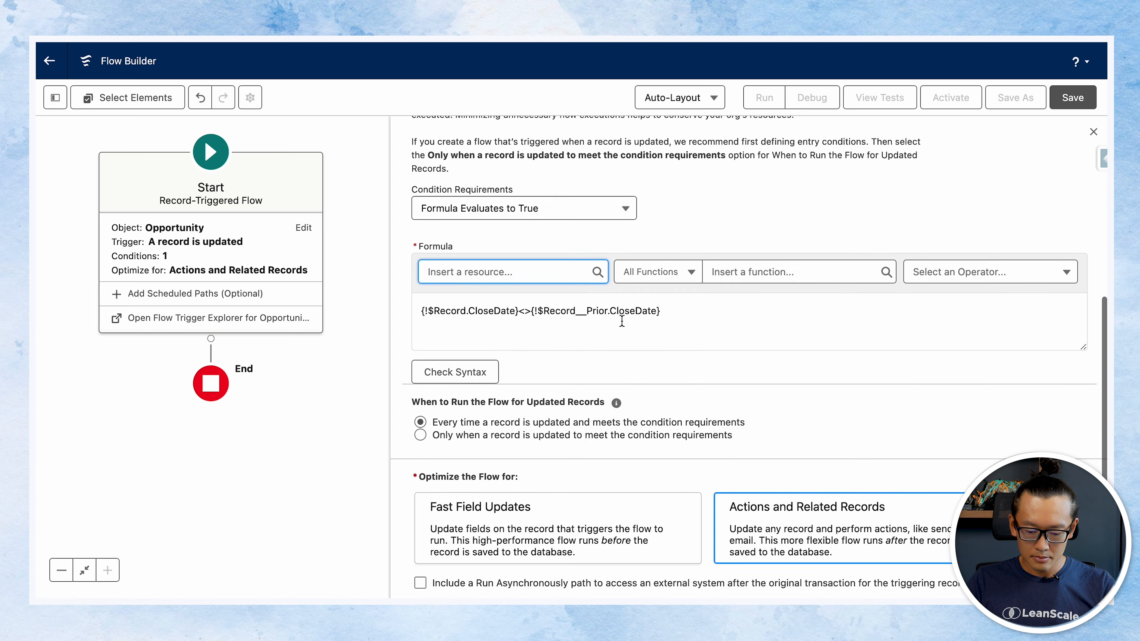
Set the condition requirements to All Conditions Are Met (AND) with the condition CloseDate Is Changed True.
click(575, 243)
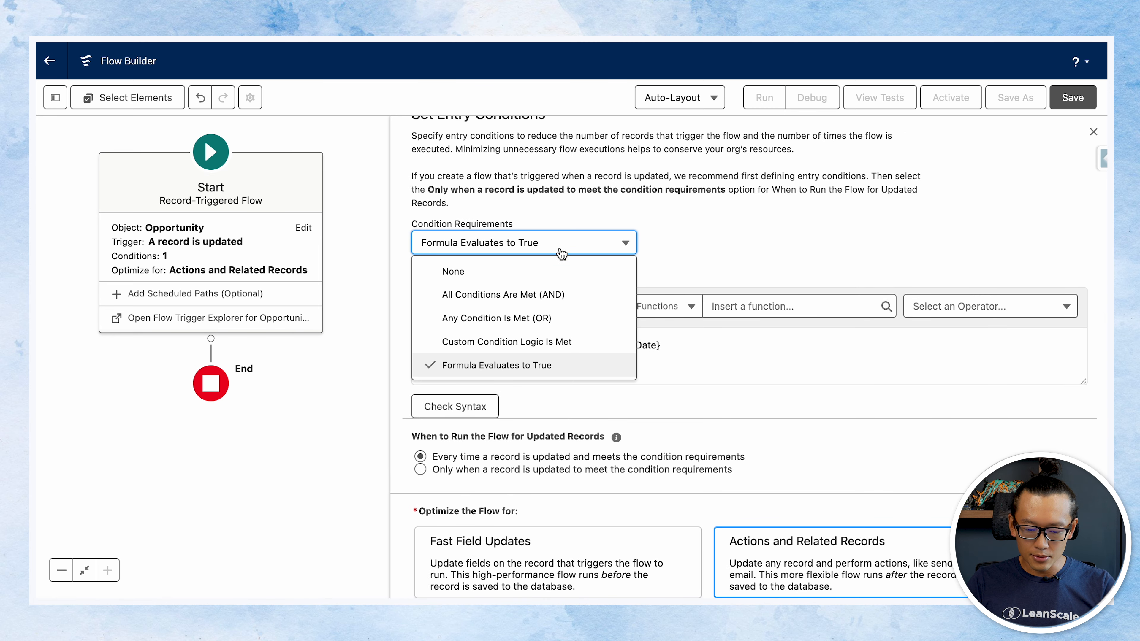
click(540, 295)
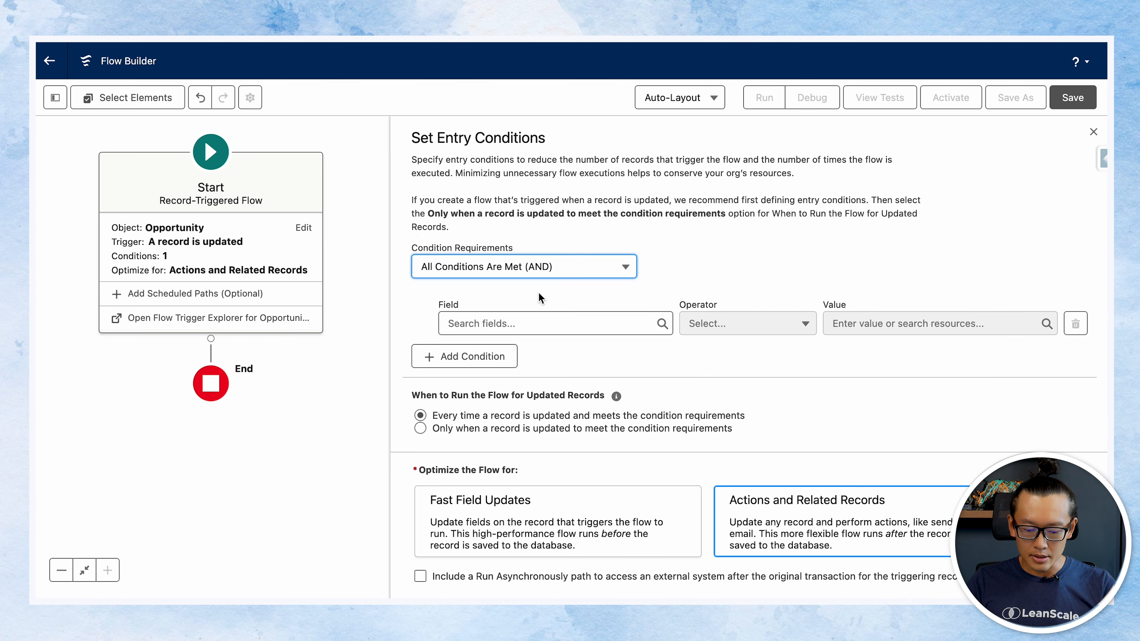
click(546, 329)
text(close)
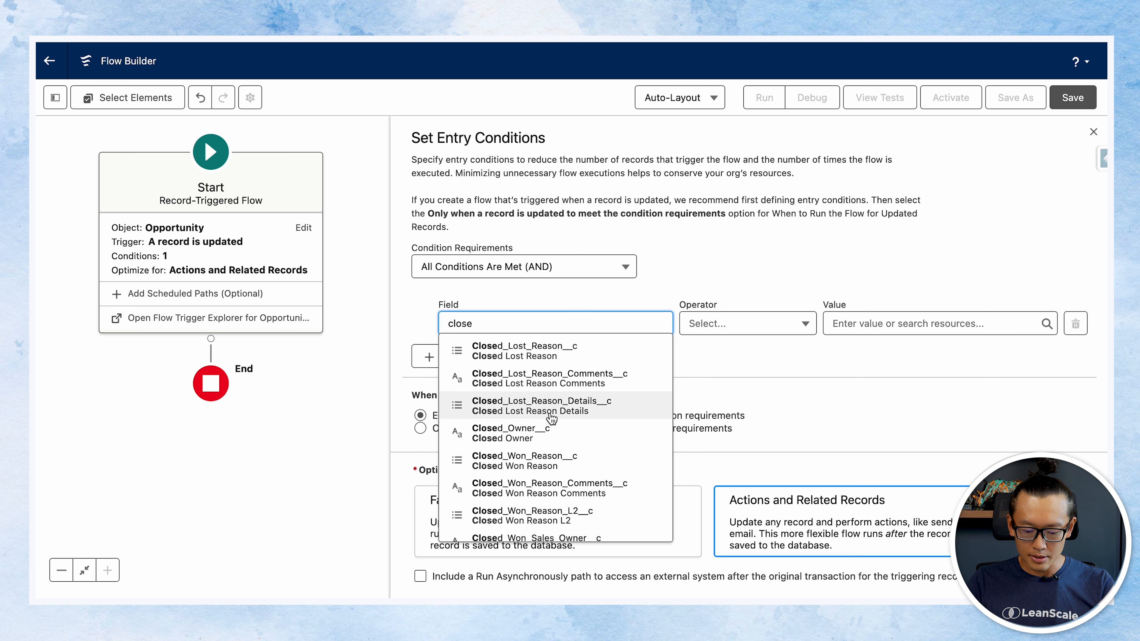
text(date)
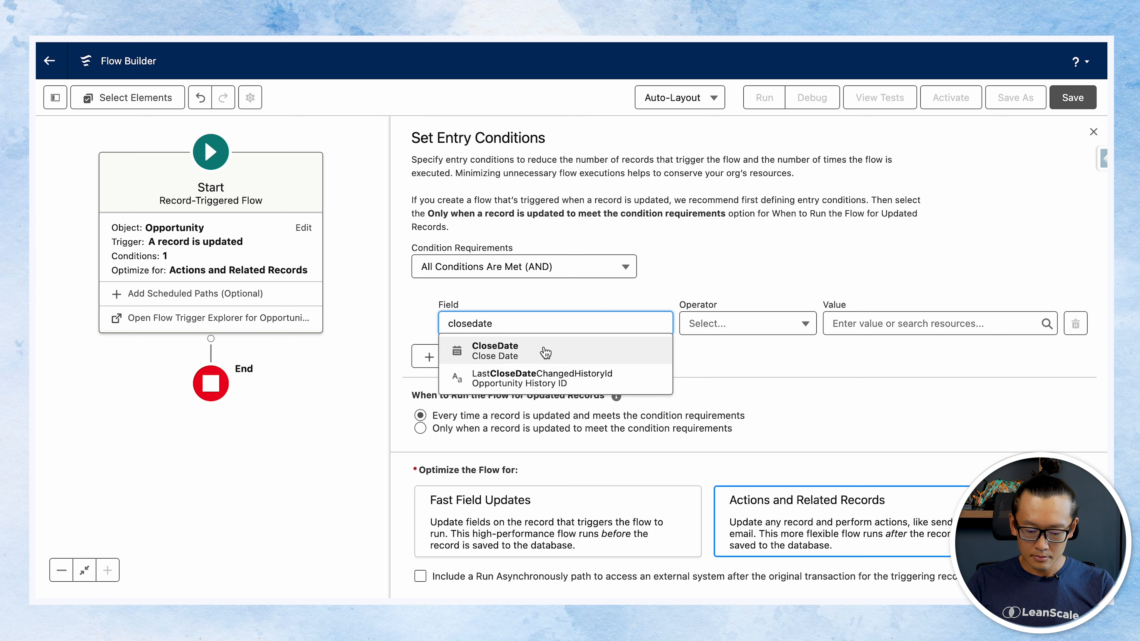
click(542, 350)
click(745, 323)
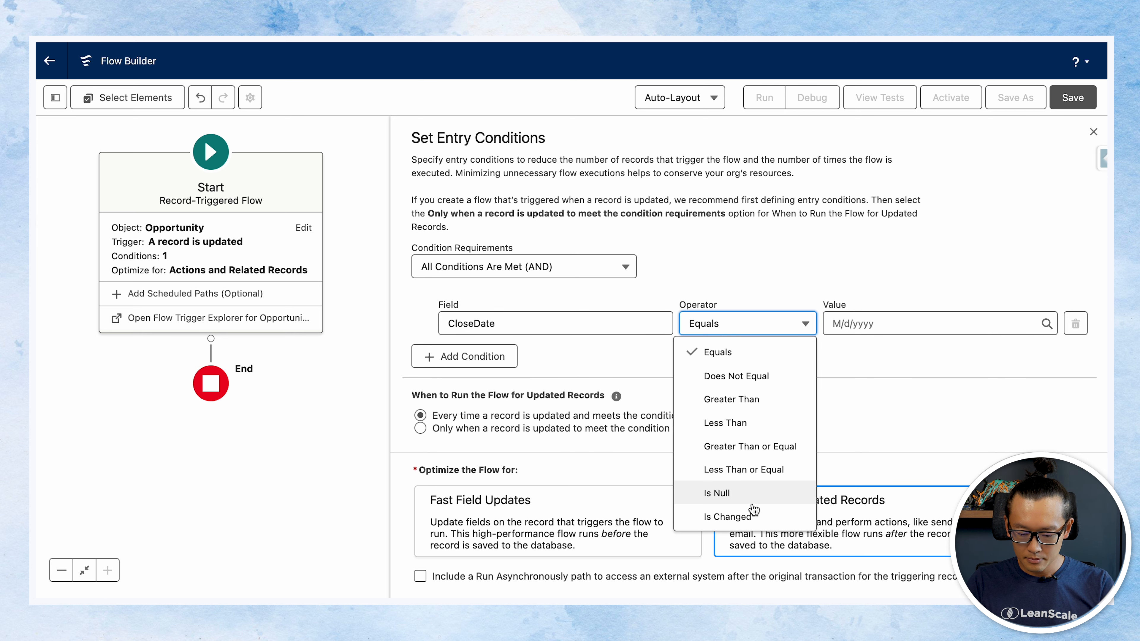
click(752, 516)
click(874, 327)
text(tr)
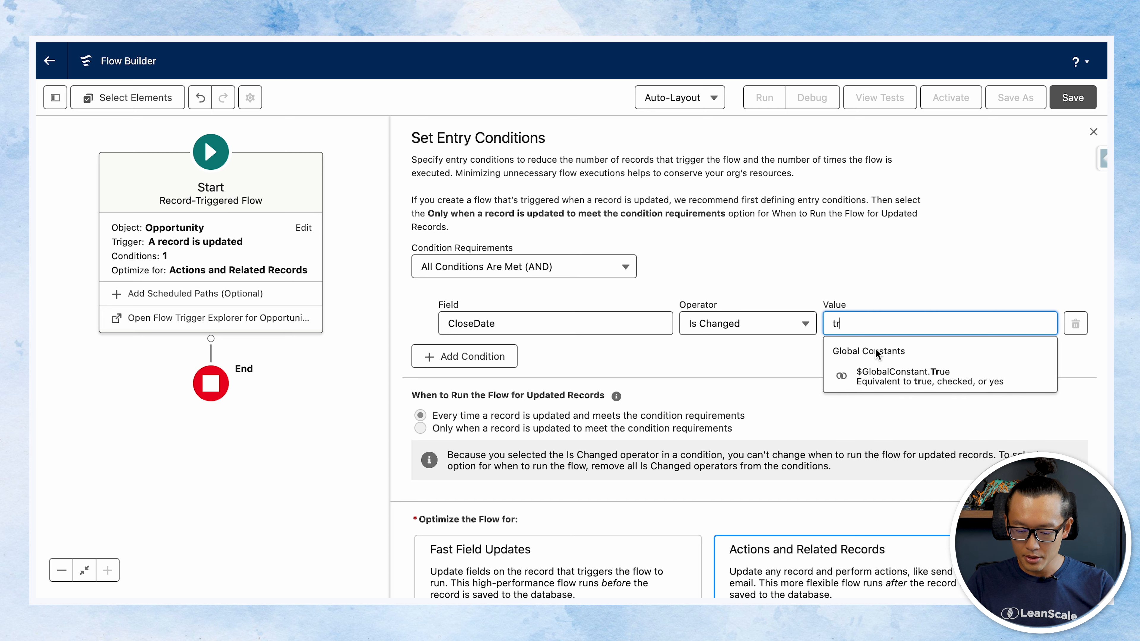
click(879, 371)
Optimize the flow for Fast Field Updates.
scroll(818, 360, down, 2)
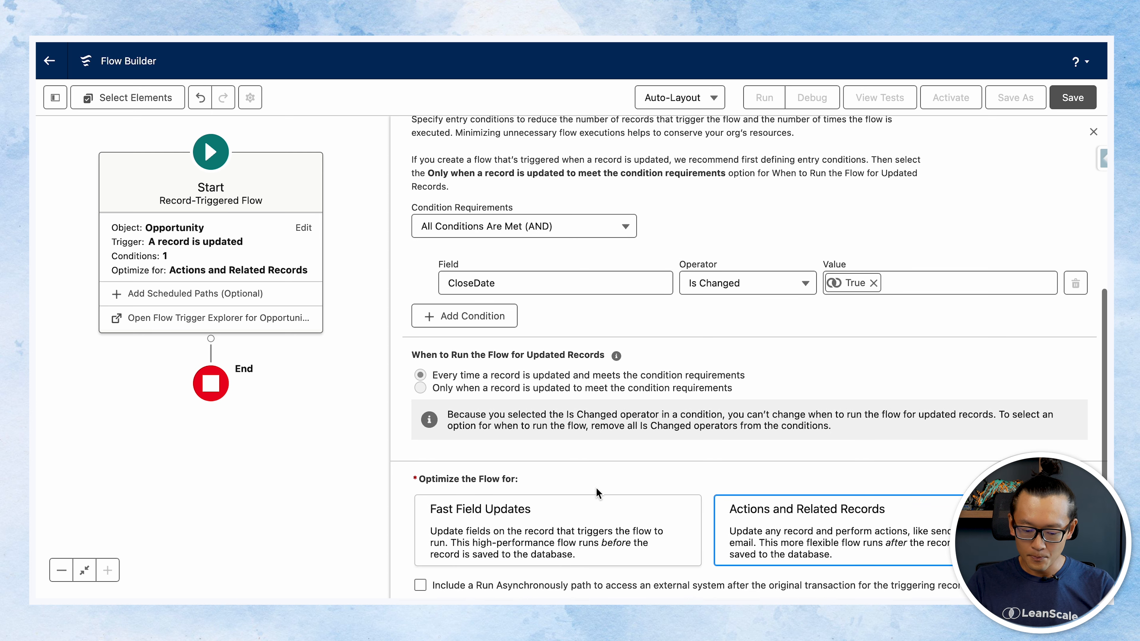
right_click(545, 522)
click(507, 503)
click(509, 504)
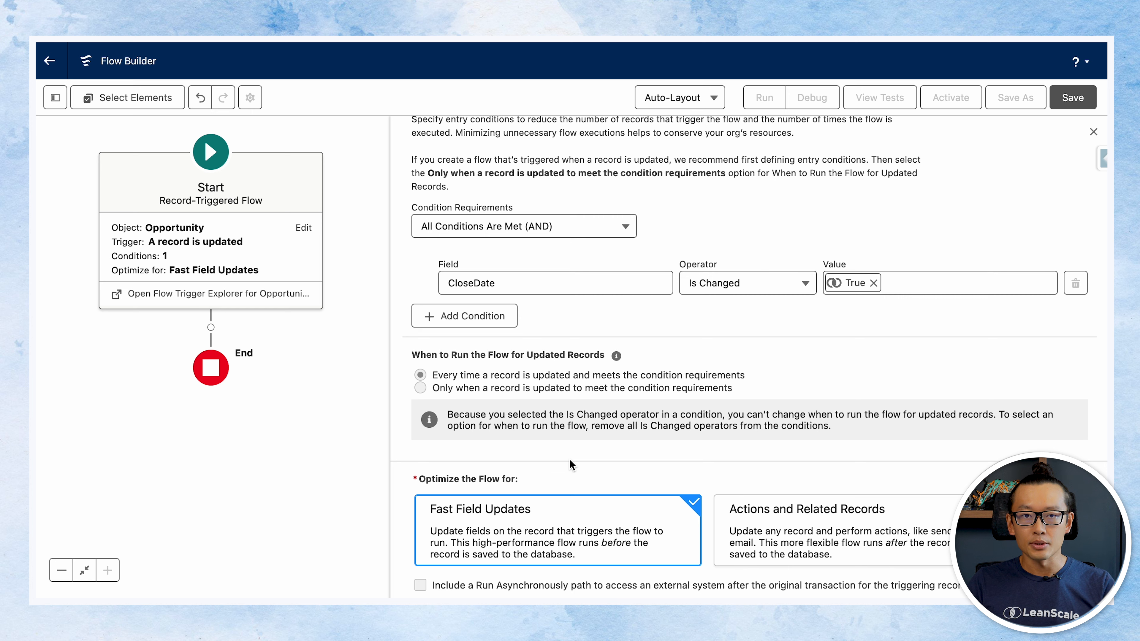
Save the flow with the label "[OPP] Close Date Changes" and close the start element's settings.
scroll(571, 465, down, 1)
click(1072, 98)
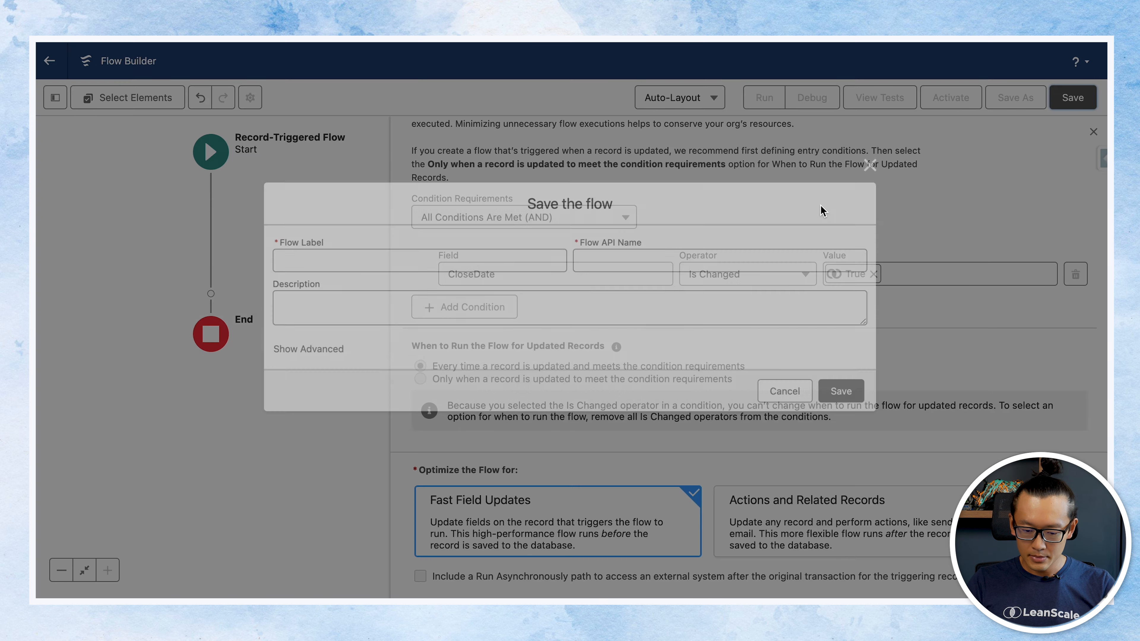
click(418, 260)
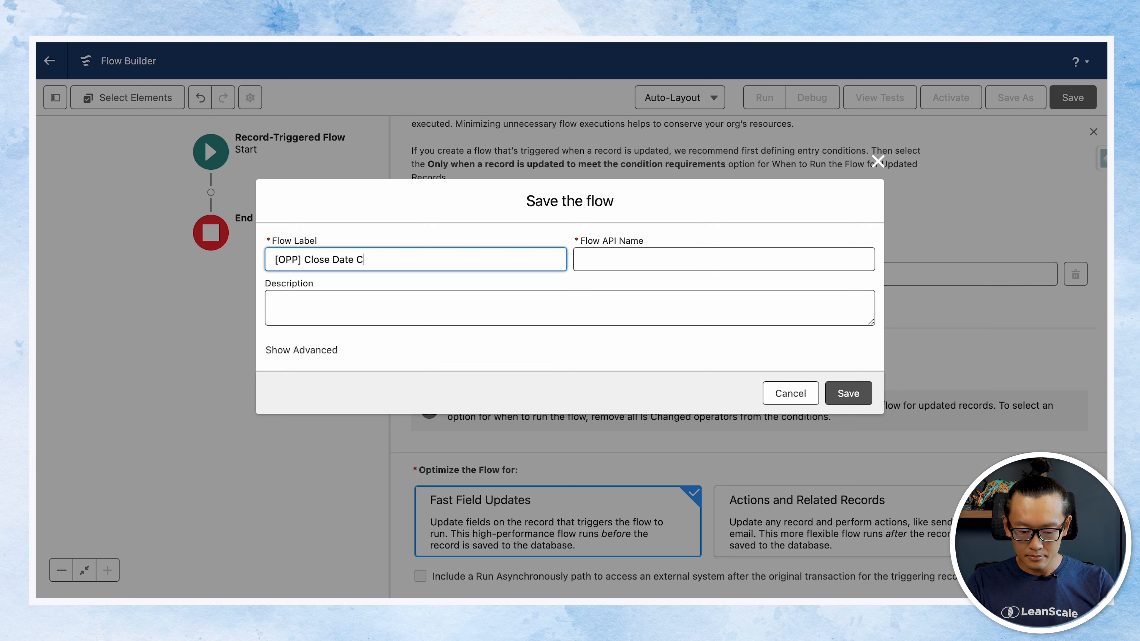
click(848, 393)
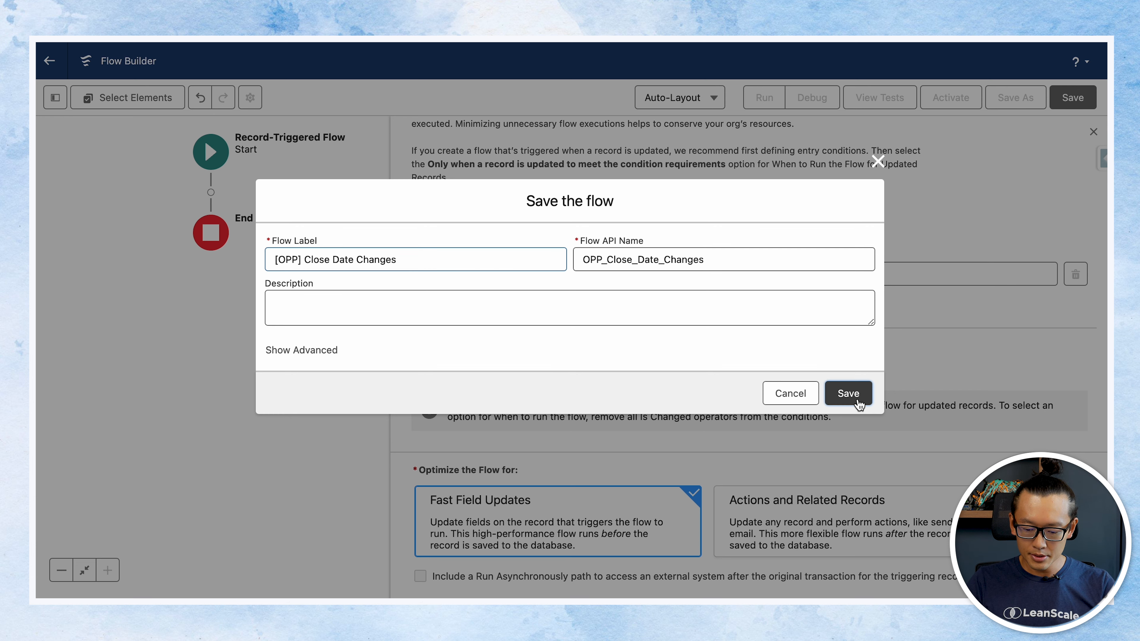
click(1093, 132)
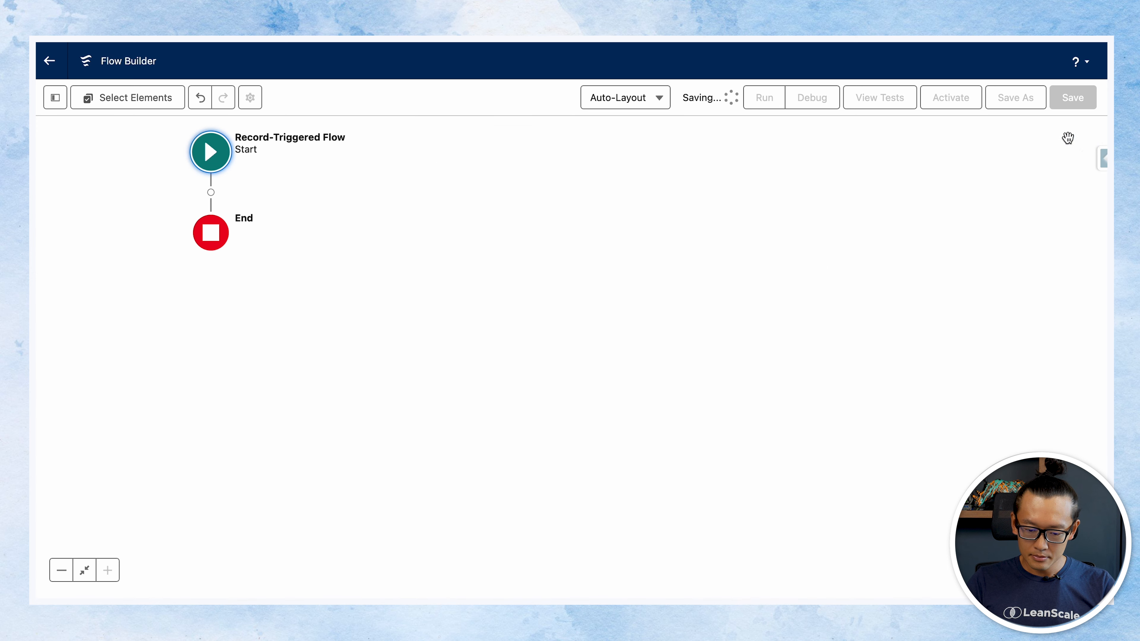
Add an Assignment element after the start of the flow and label it "Close Date Change".
click(211, 192)
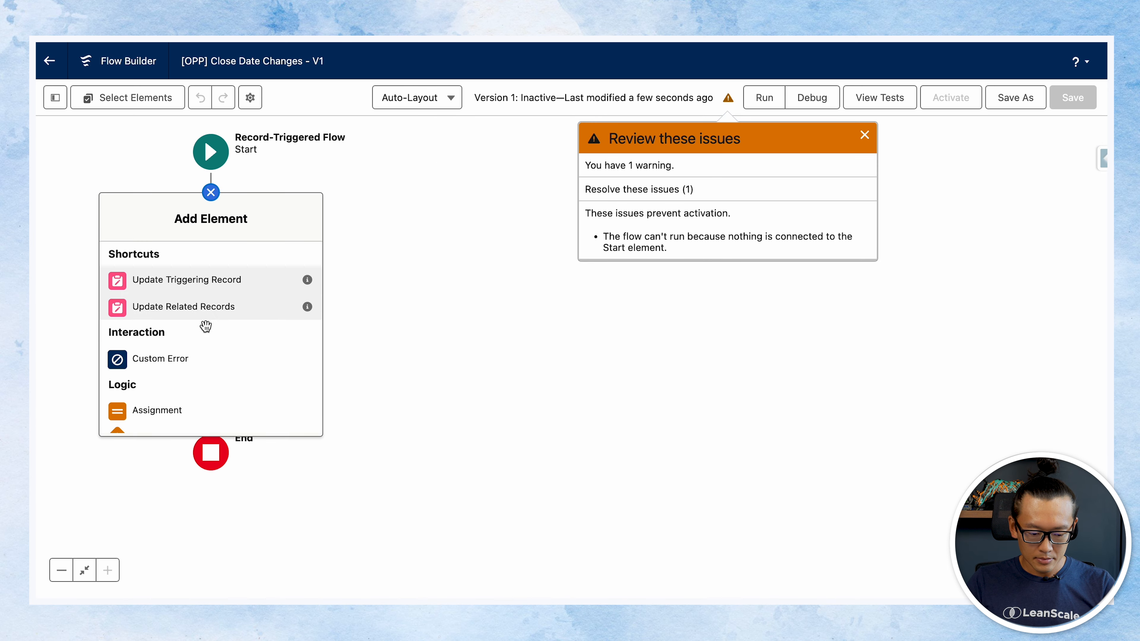
click(174, 407)
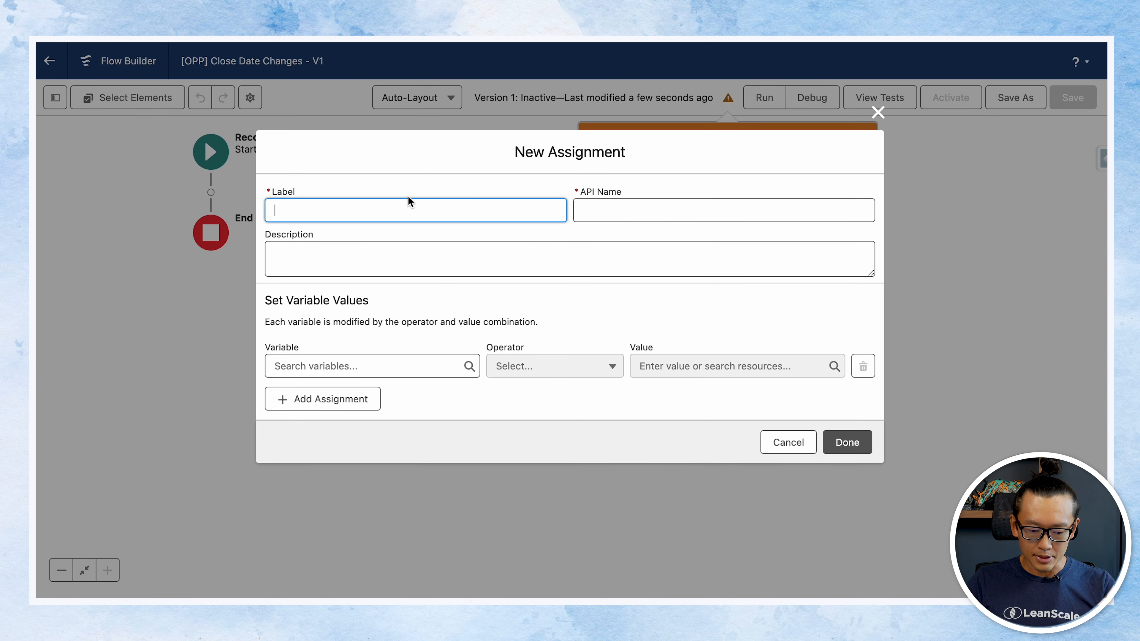
text(Close Date Change)
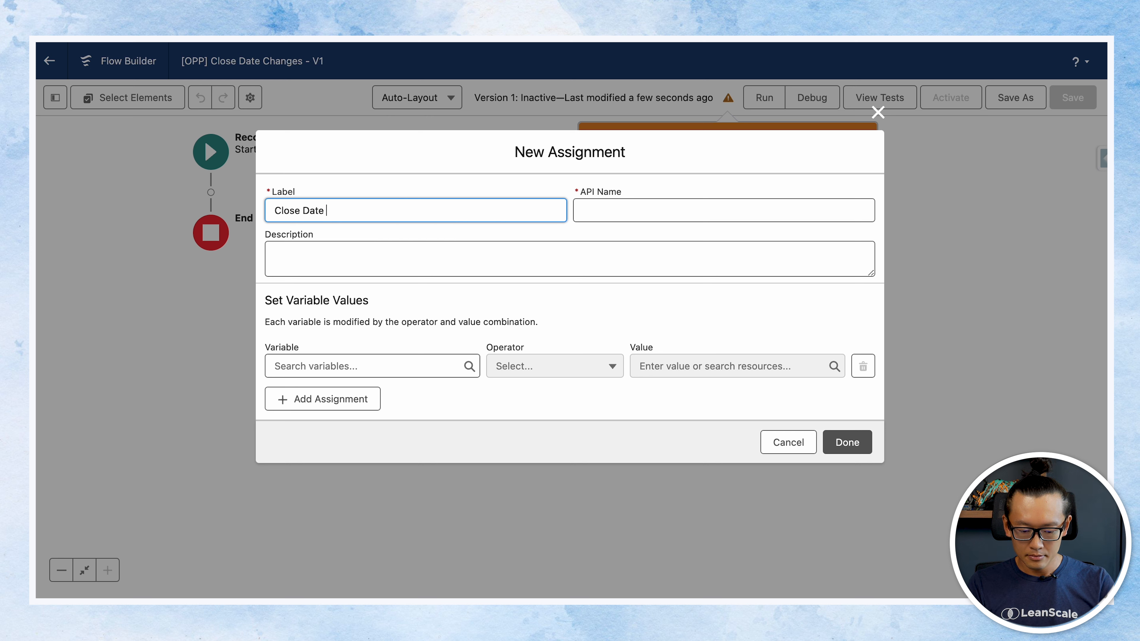
click(369, 360)
text(cl)
key(BackSpace)
key(BackSpace)
text(re)
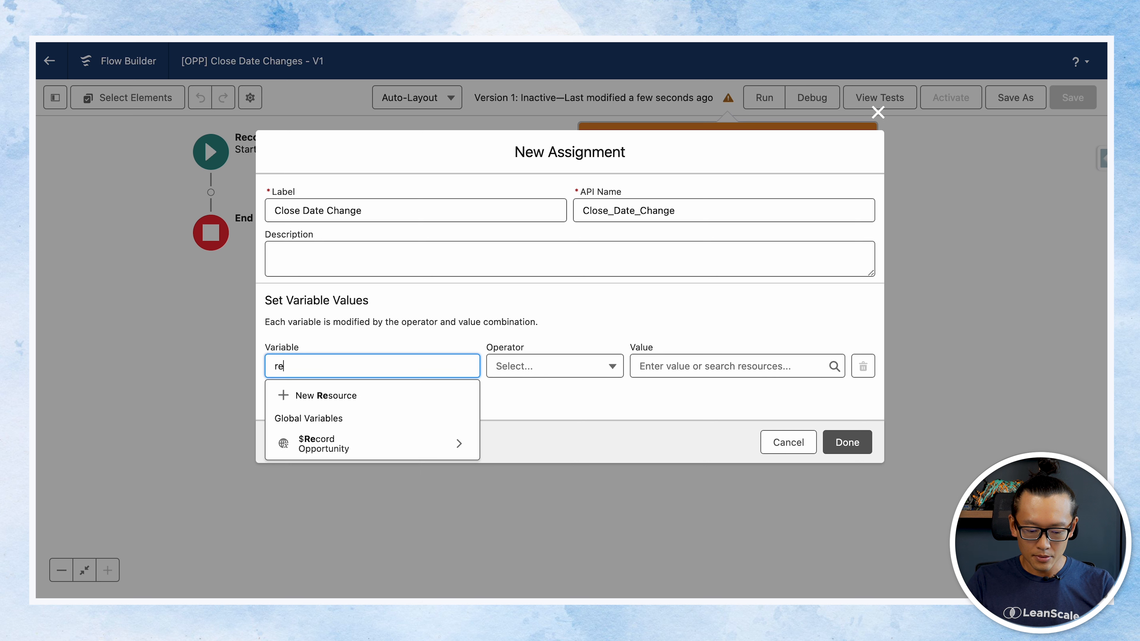
click(370, 450)
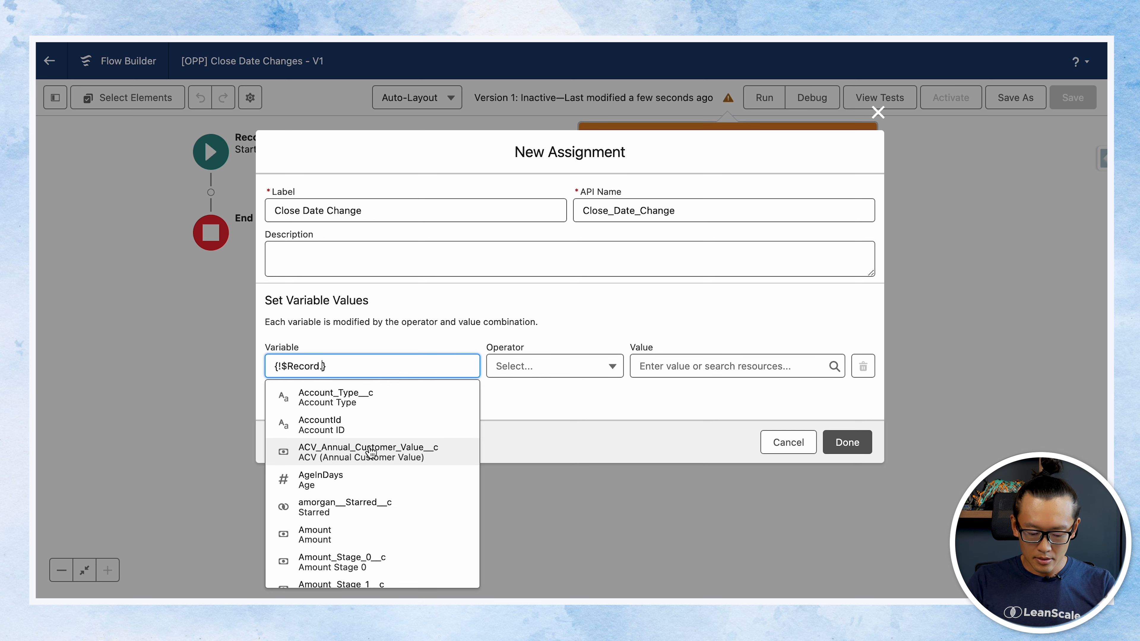
text(close)
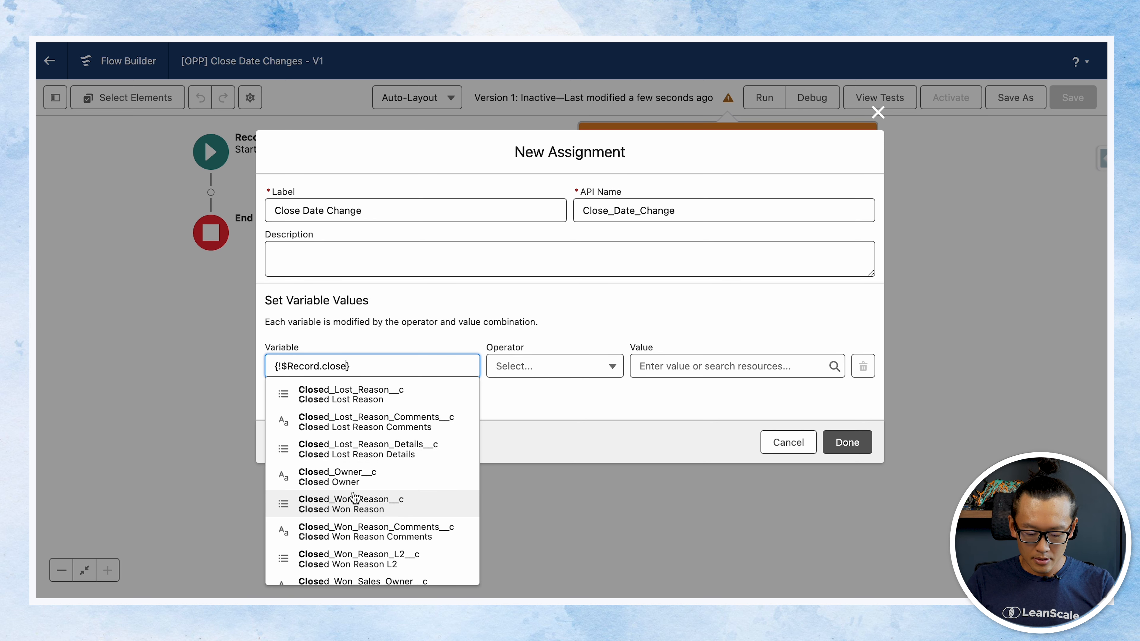
text(date)
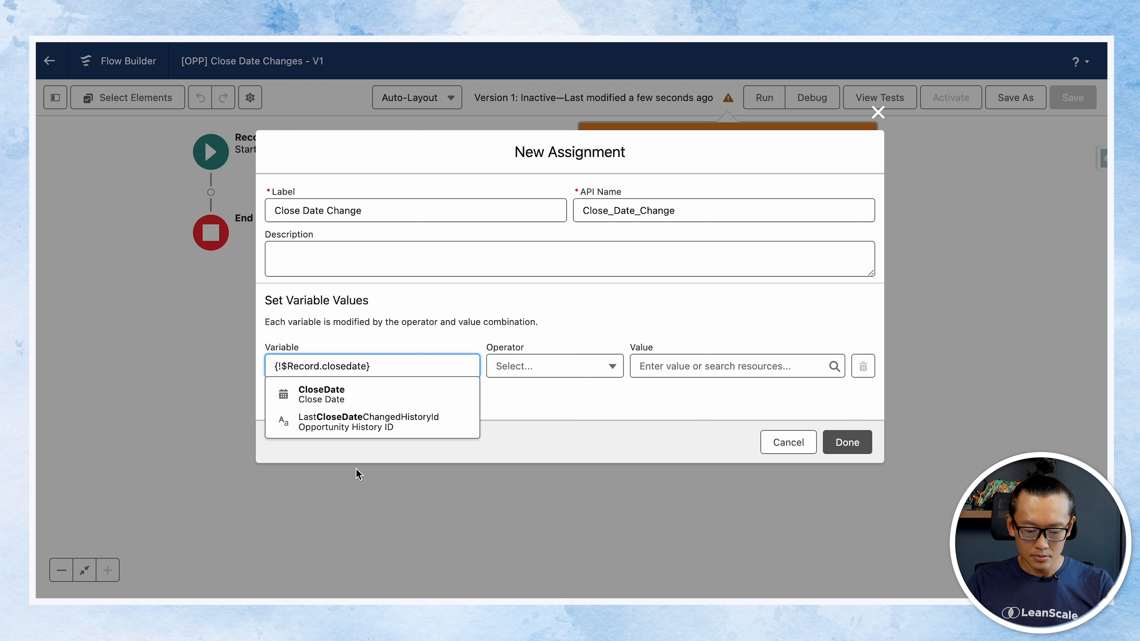
click(369, 394)
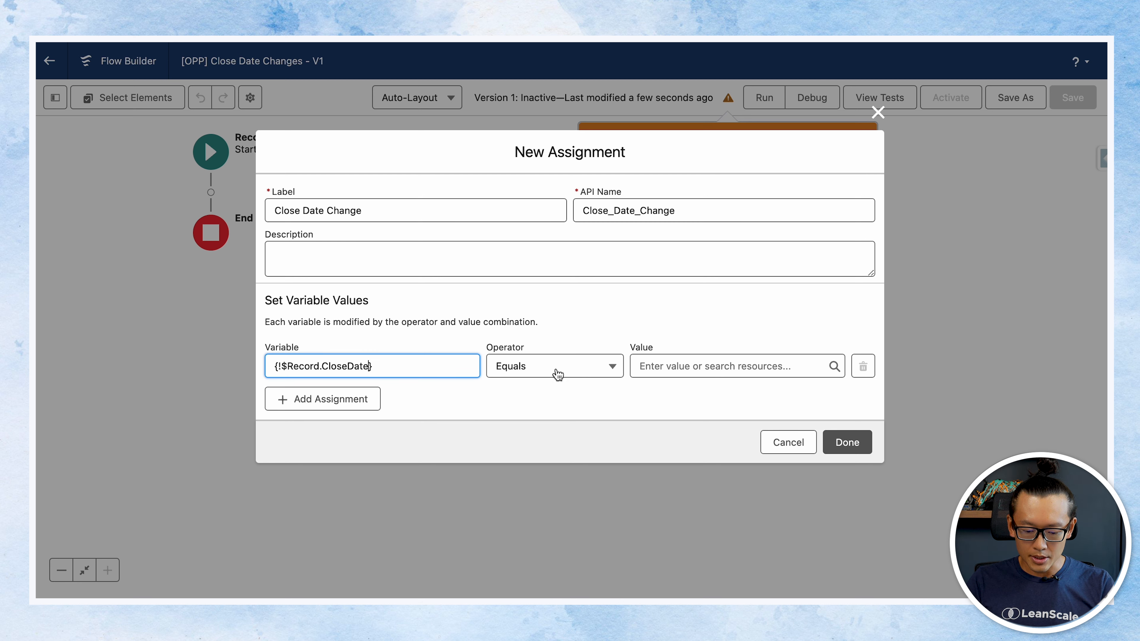
Set the assignment's variable to the # of Close Date Changes field of $Record.
key(super+a)
text(rec)
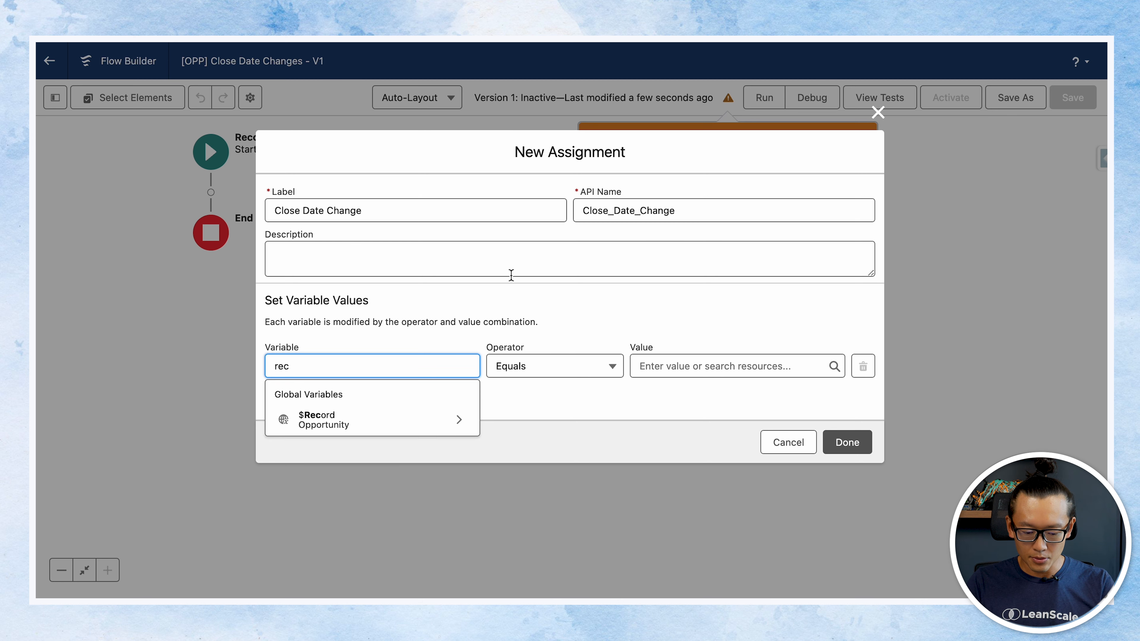
click(404, 412)
text(#)
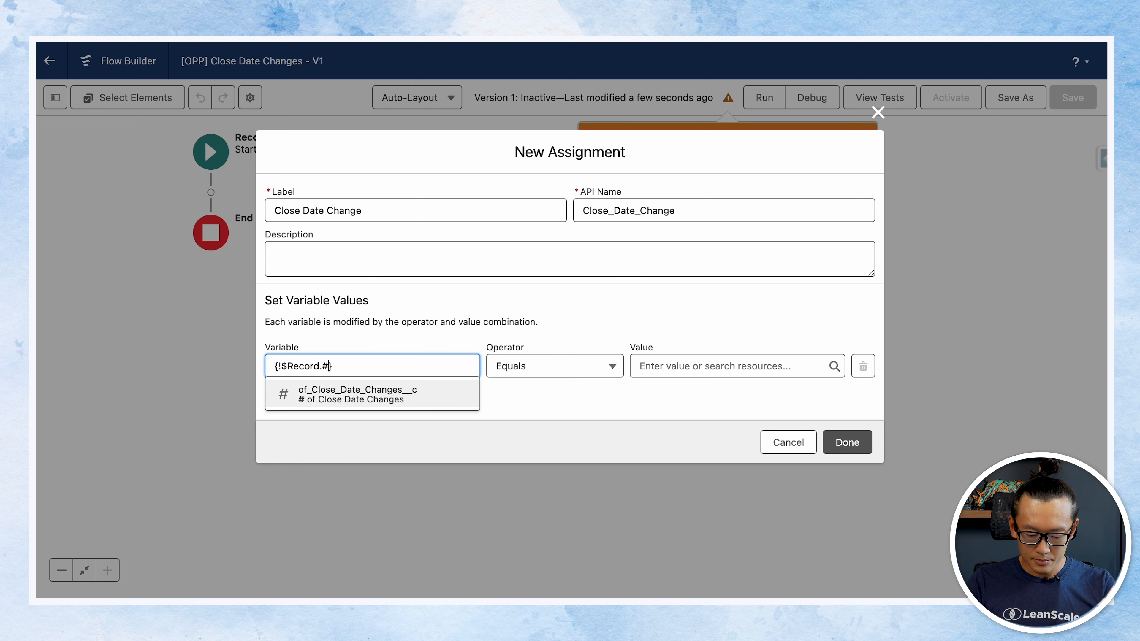
click(389, 394)
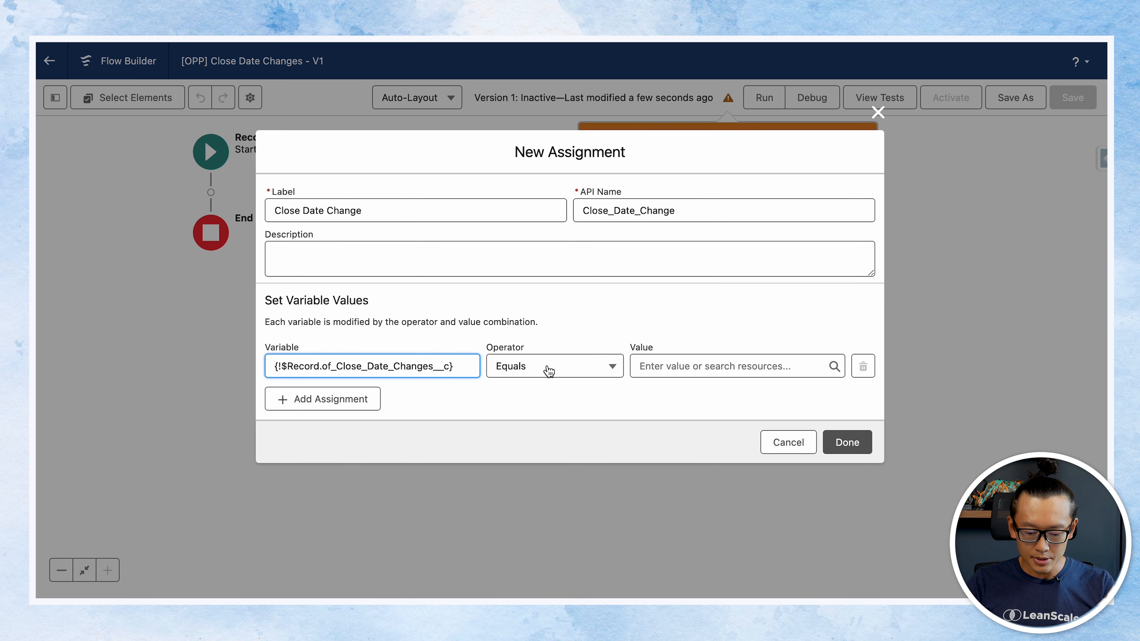
Create a new Formula resource for the assignment's value, with API name FormulaCloseDateChange, data type Number and 0 decimal places.
click(658, 364)
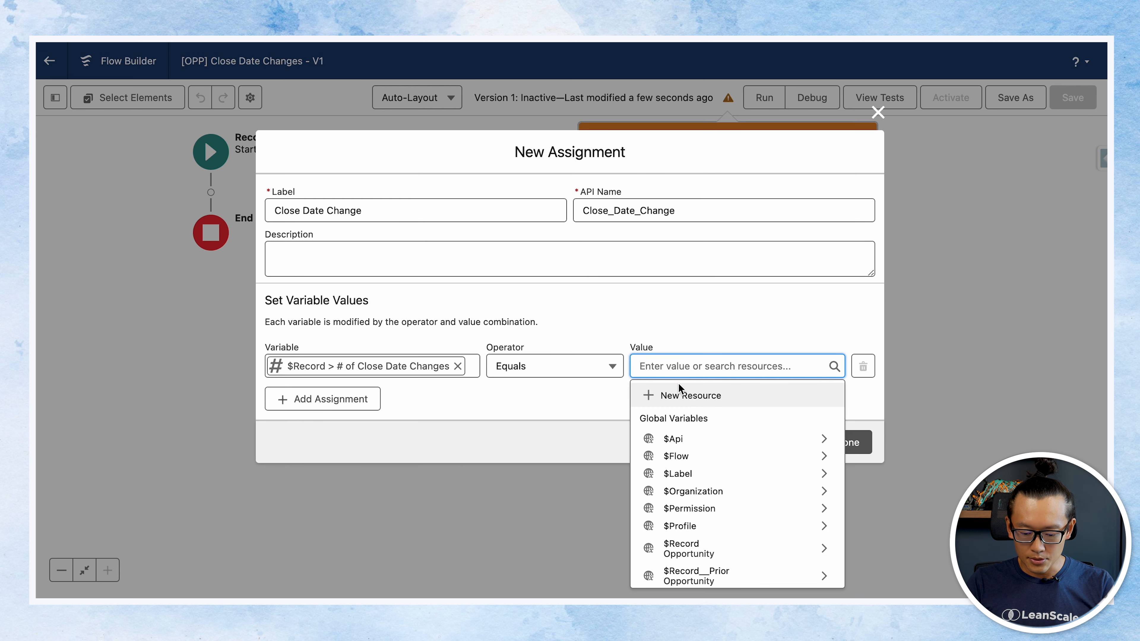
click(699, 401)
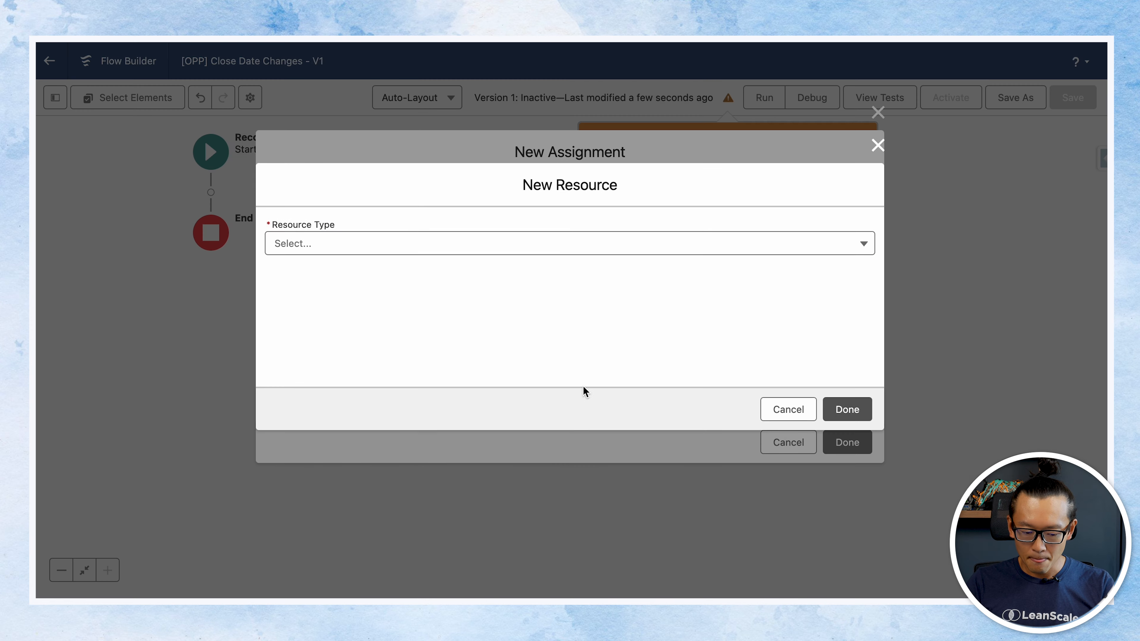
click(372, 253)
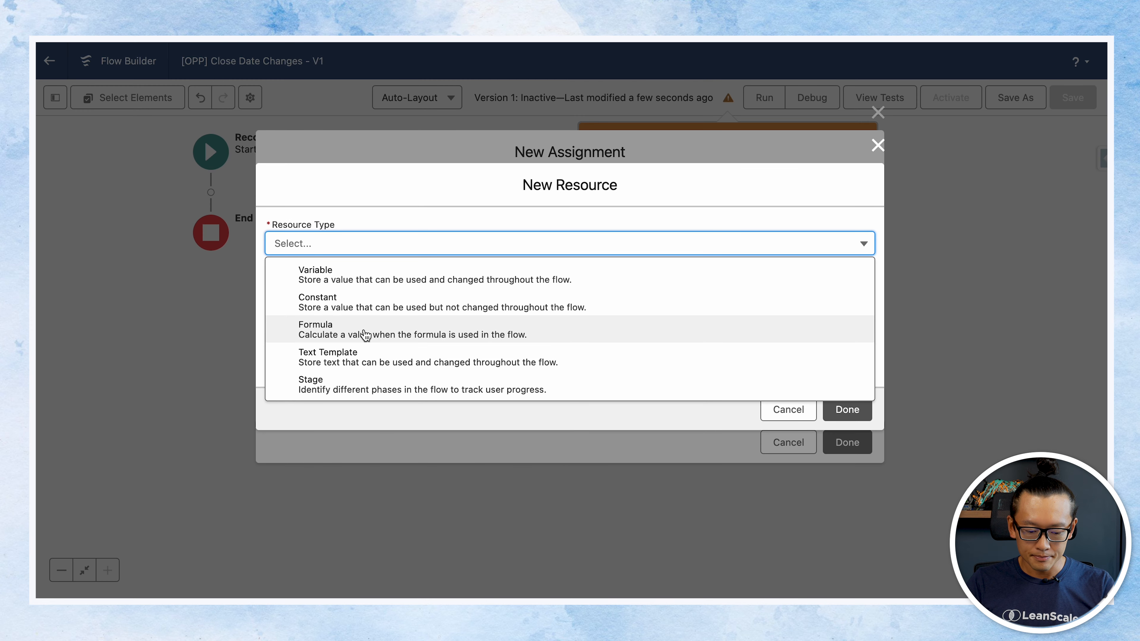
click(363, 334)
click(423, 206)
text(FormulaCloseDateChange)
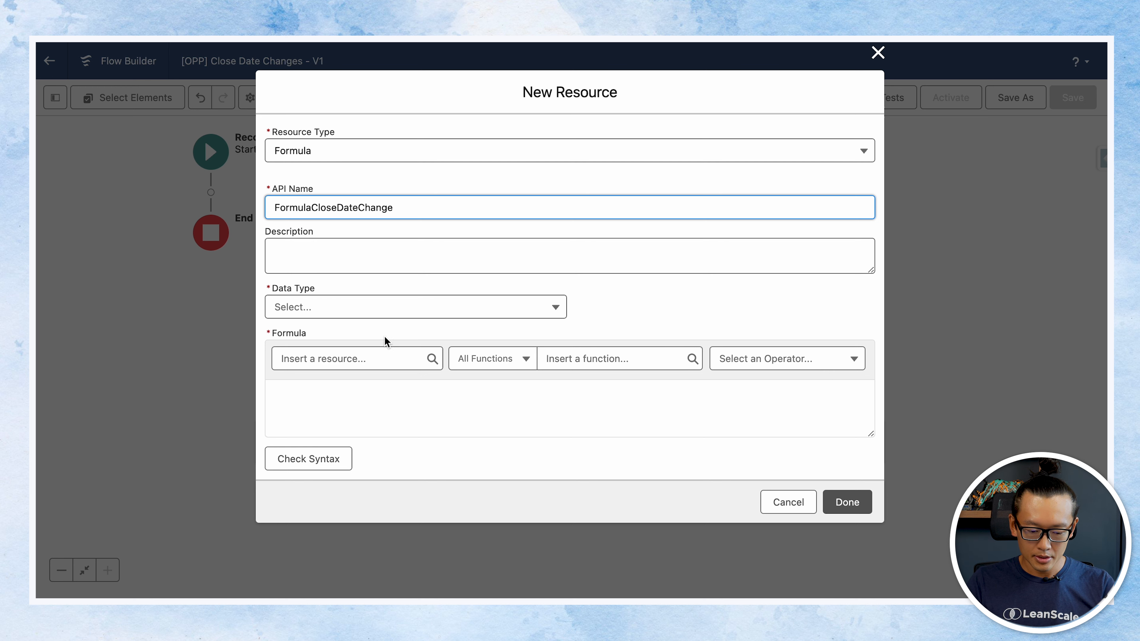
click(369, 307)
click(359, 361)
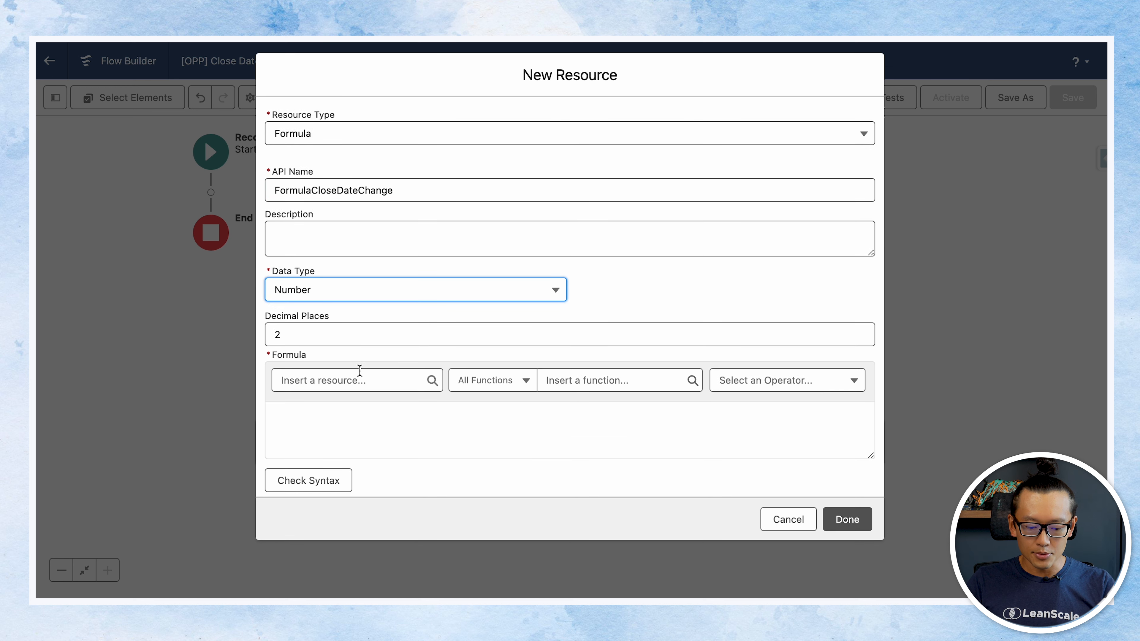
click(355, 340)
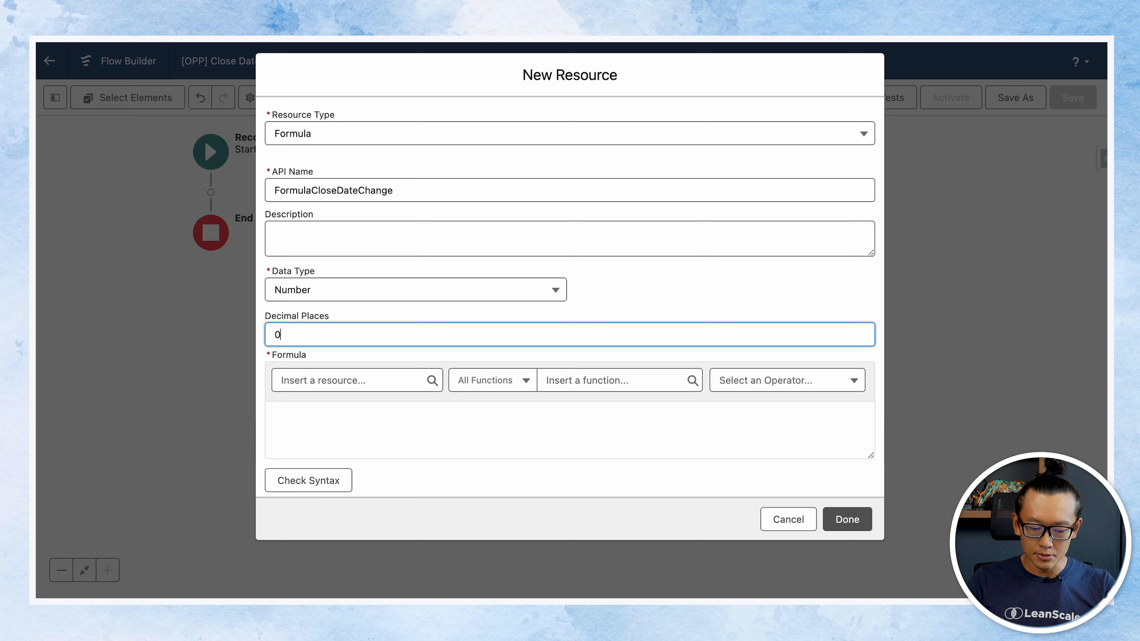
Enter the formula {!$Record__Prior.of_Close_Date_Changes__c}+1, check its syntax and finish the resource.
click(319, 413)
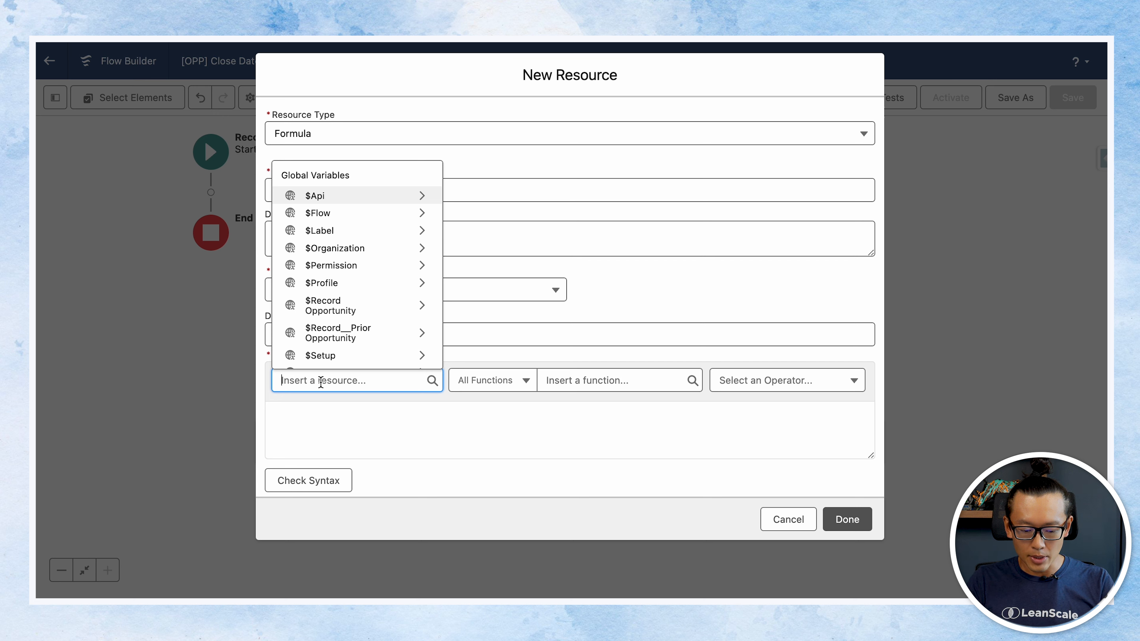
text(re)
click(331, 351)
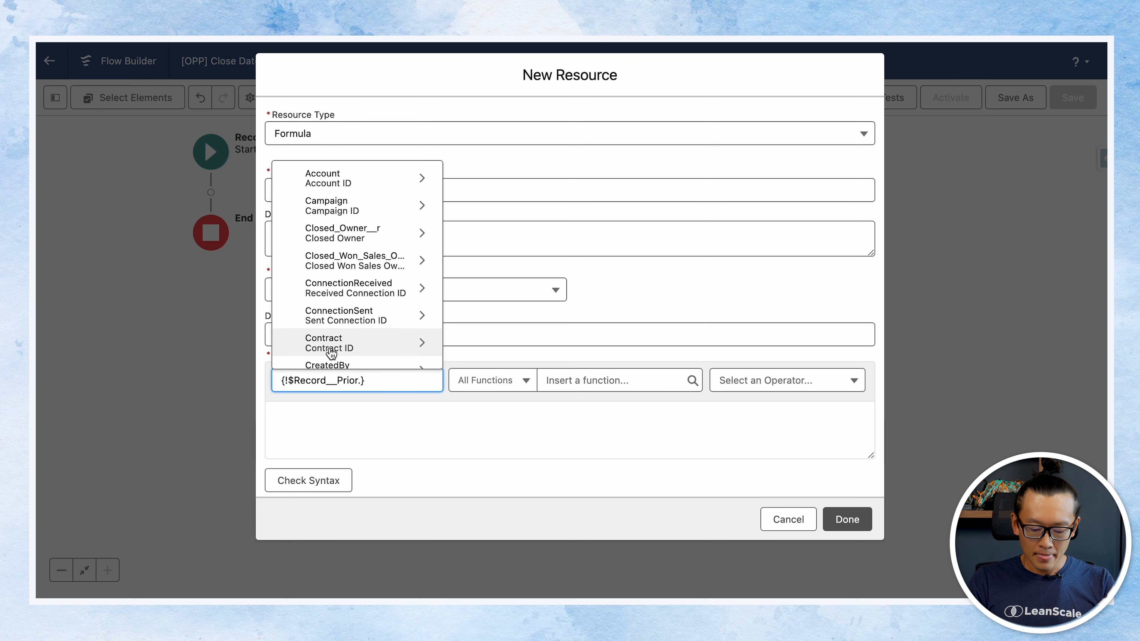
text(ch)
key(BackSpace)
key(BackSpace)
text(#)
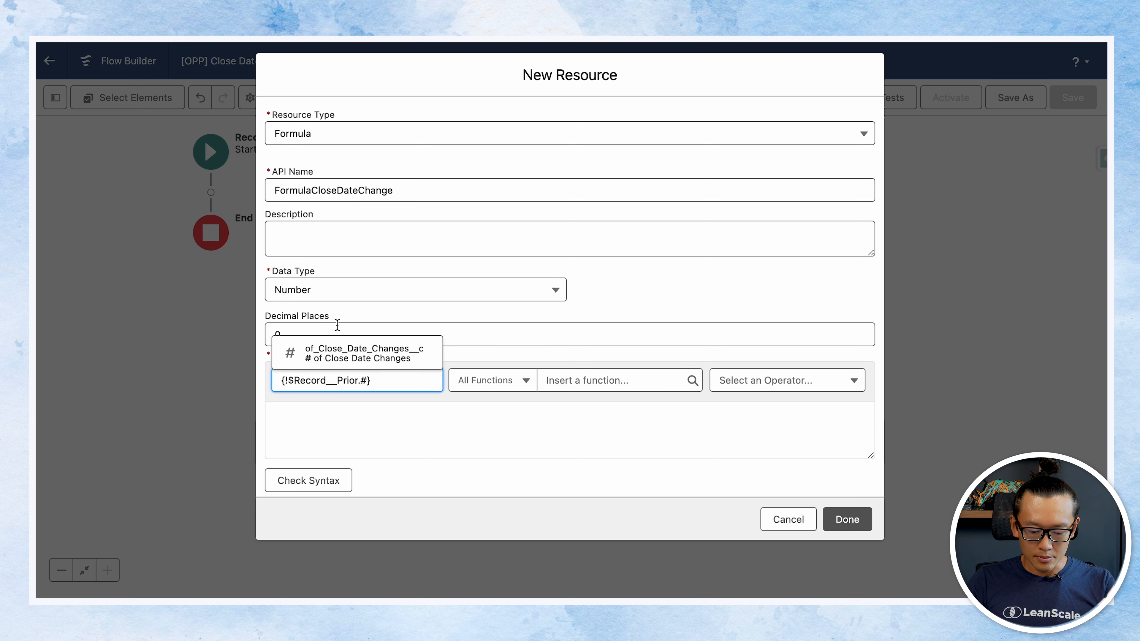
click(372, 357)
click(517, 427)
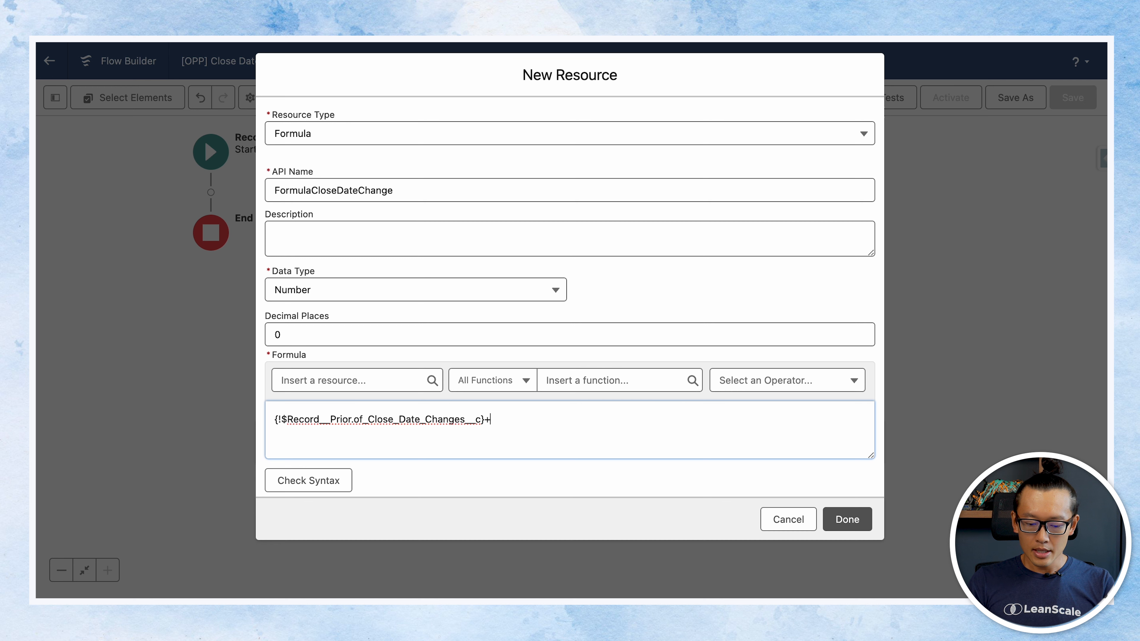
click(313, 487)
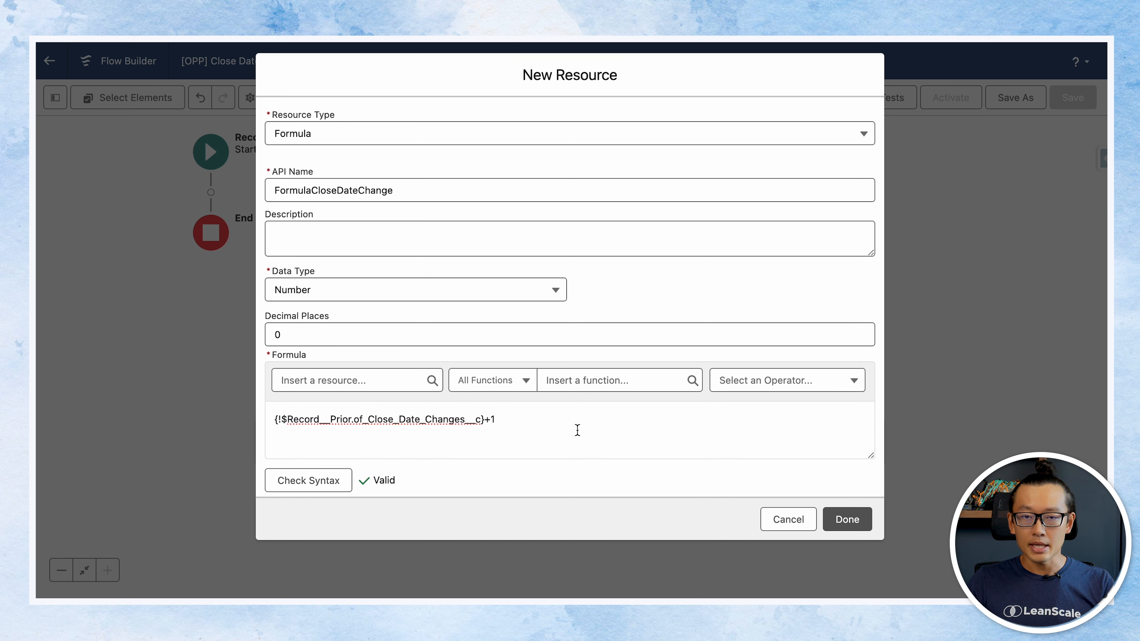
click(847, 519)
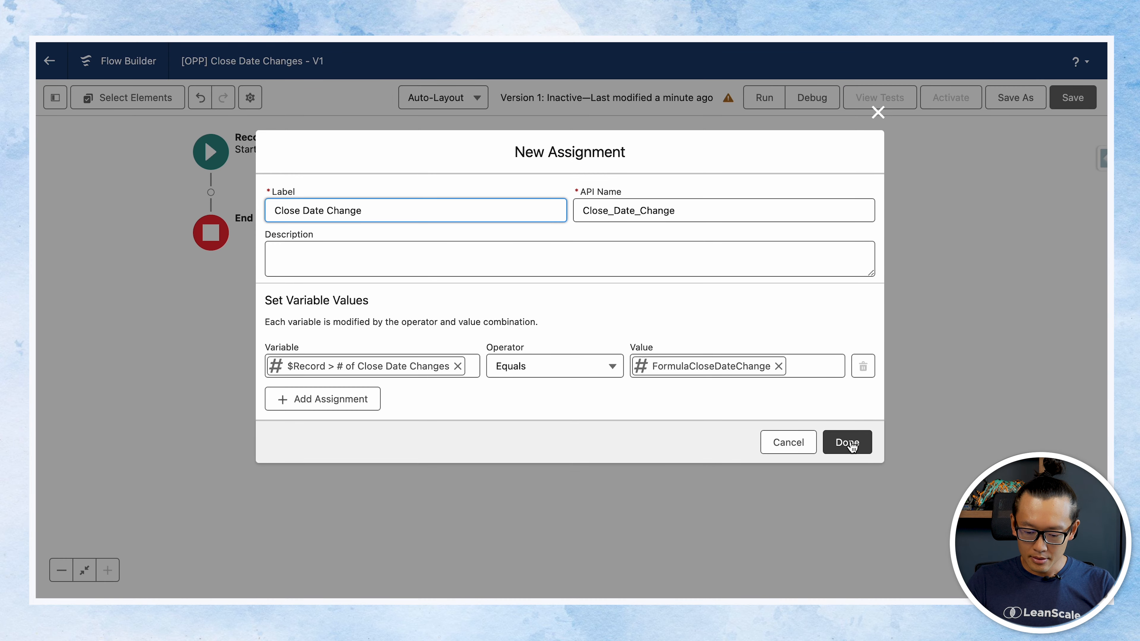
Finish the Close Date Change assignment, then save and activate the flow.
click(849, 444)
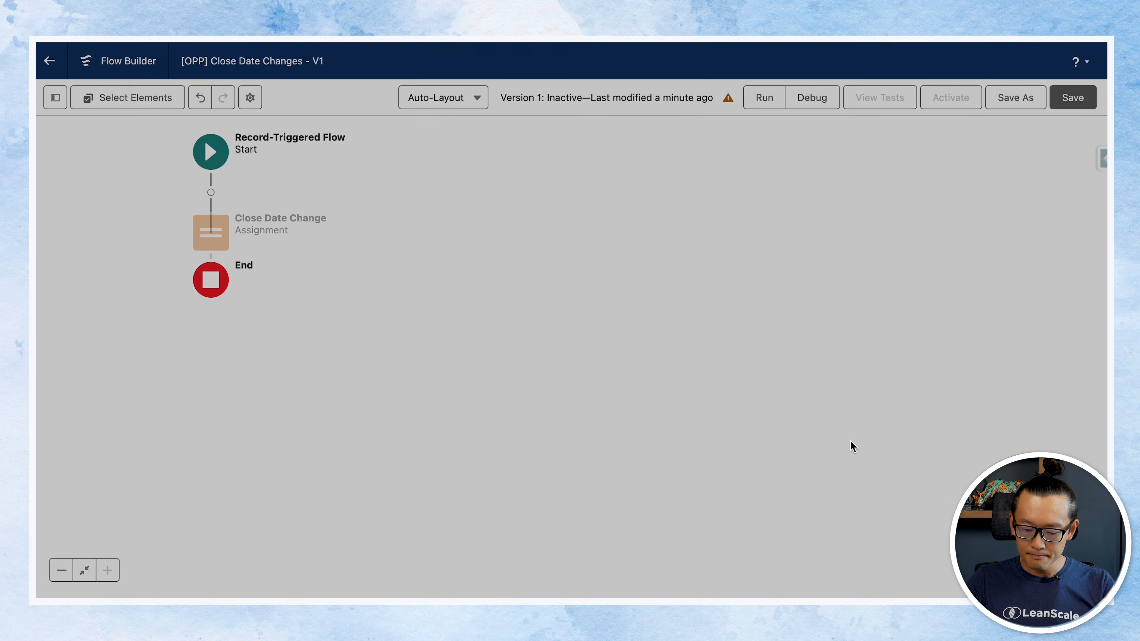
click(1068, 101)
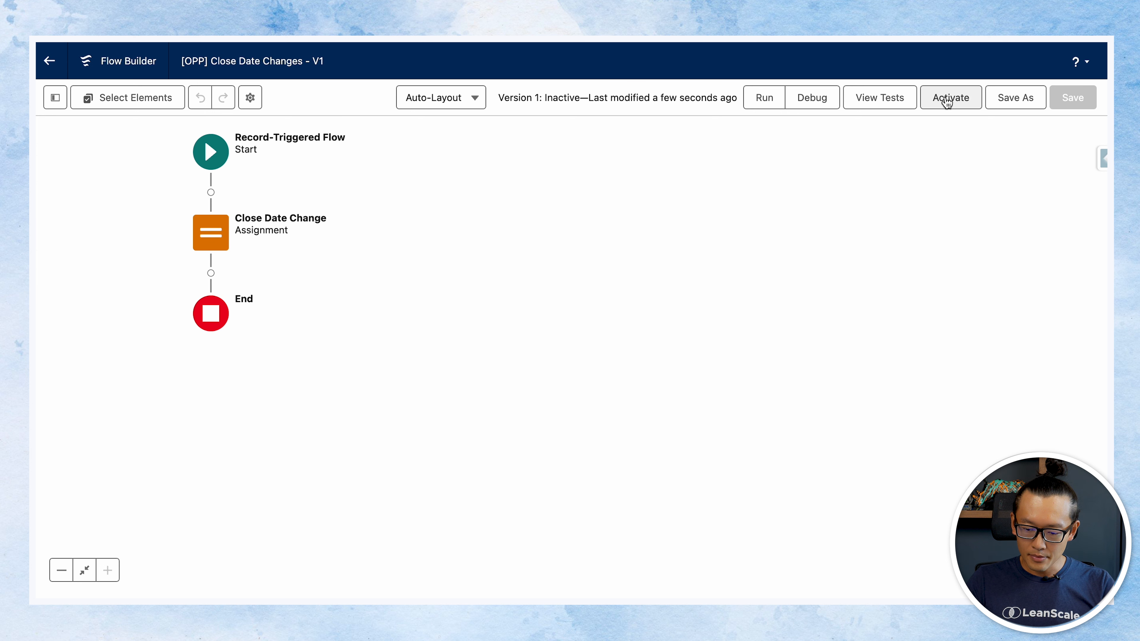
click(947, 102)
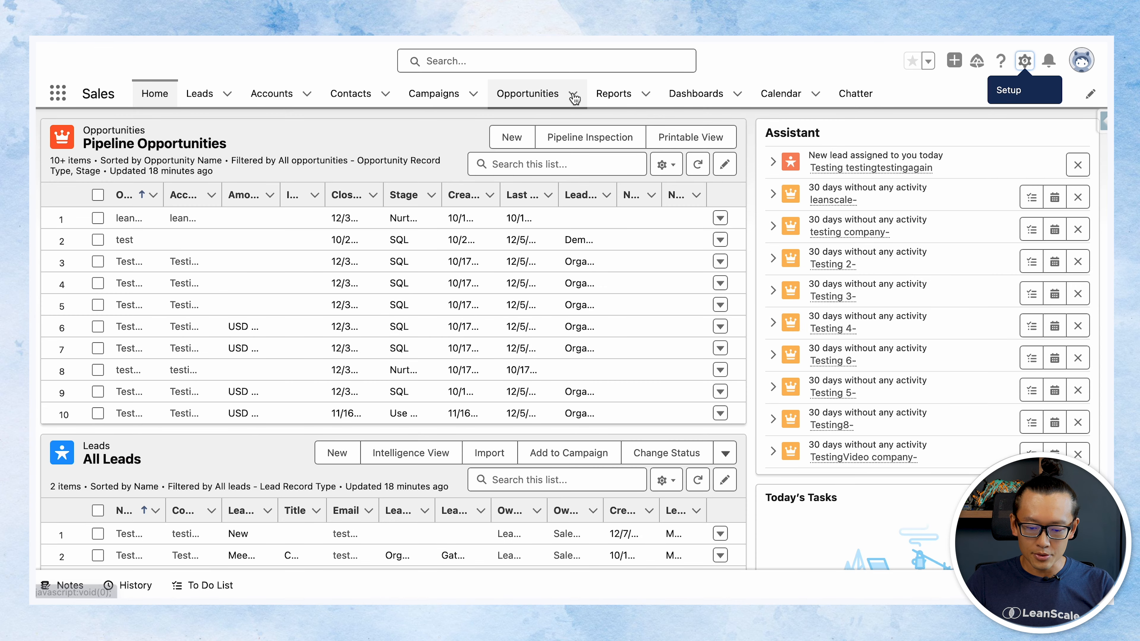
Open the Testing12- opportunity in the Sales app and open its record page for editing.
click(573, 95)
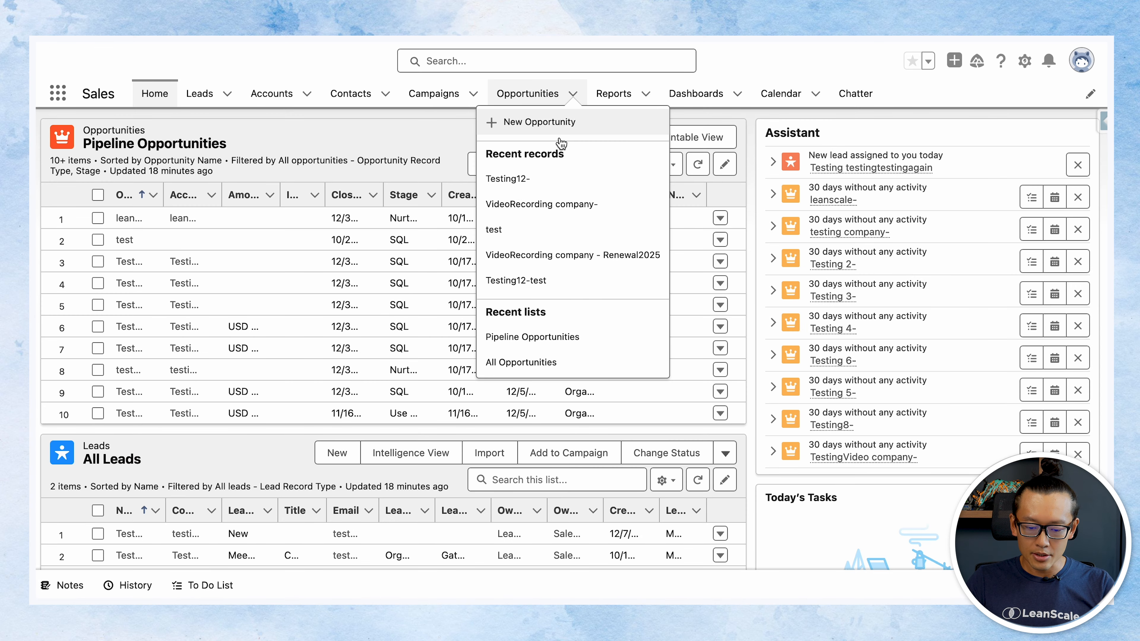
click(514, 178)
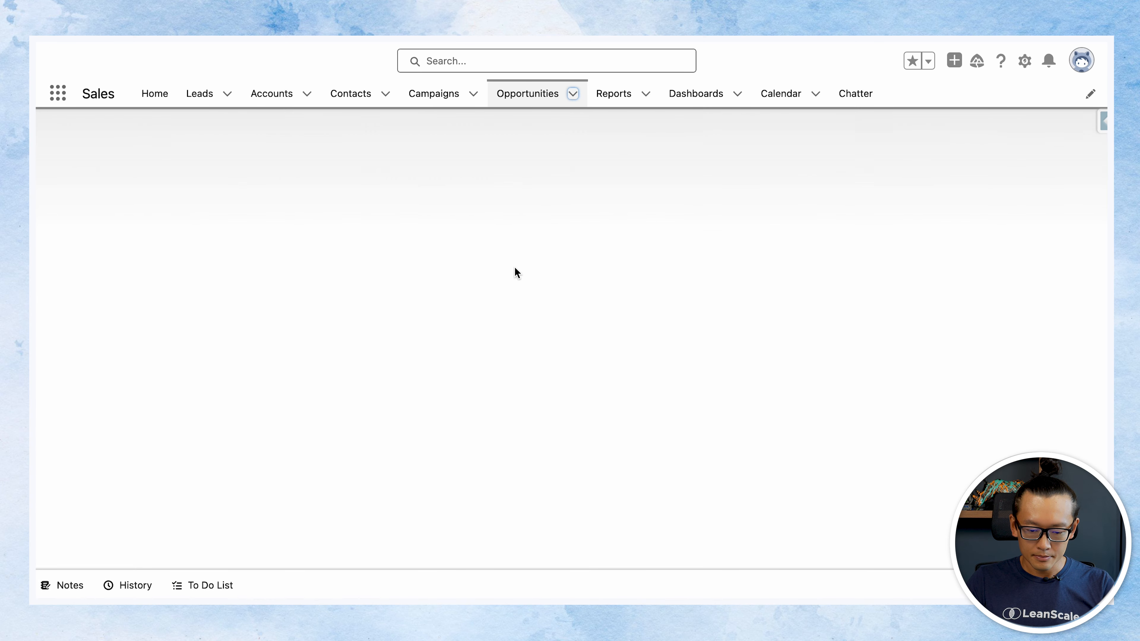
click(1024, 61)
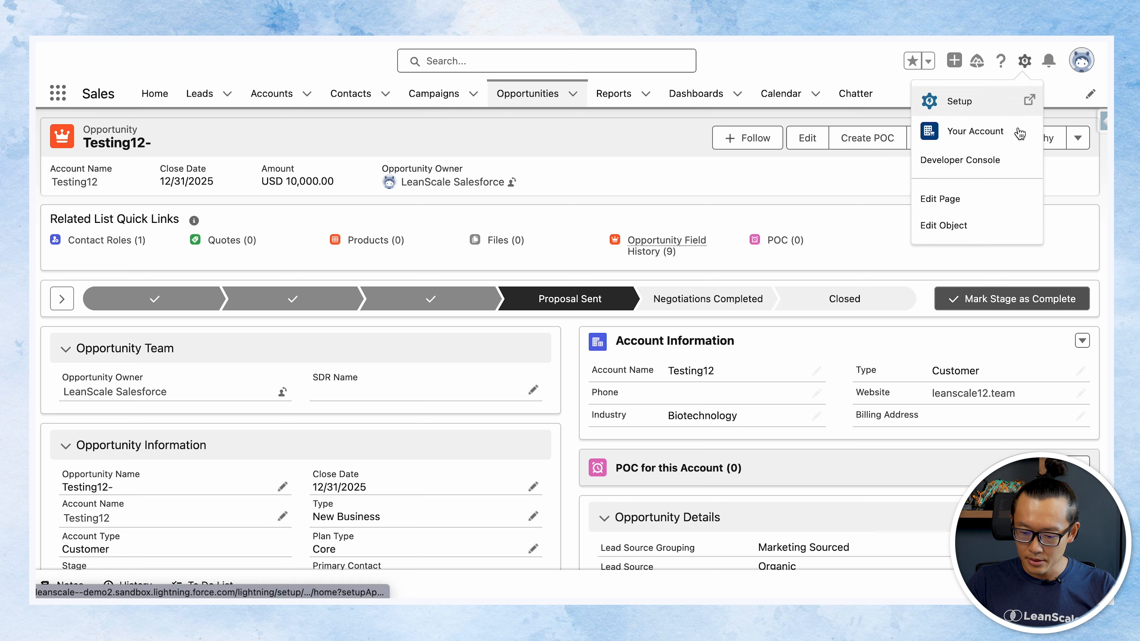
click(951, 200)
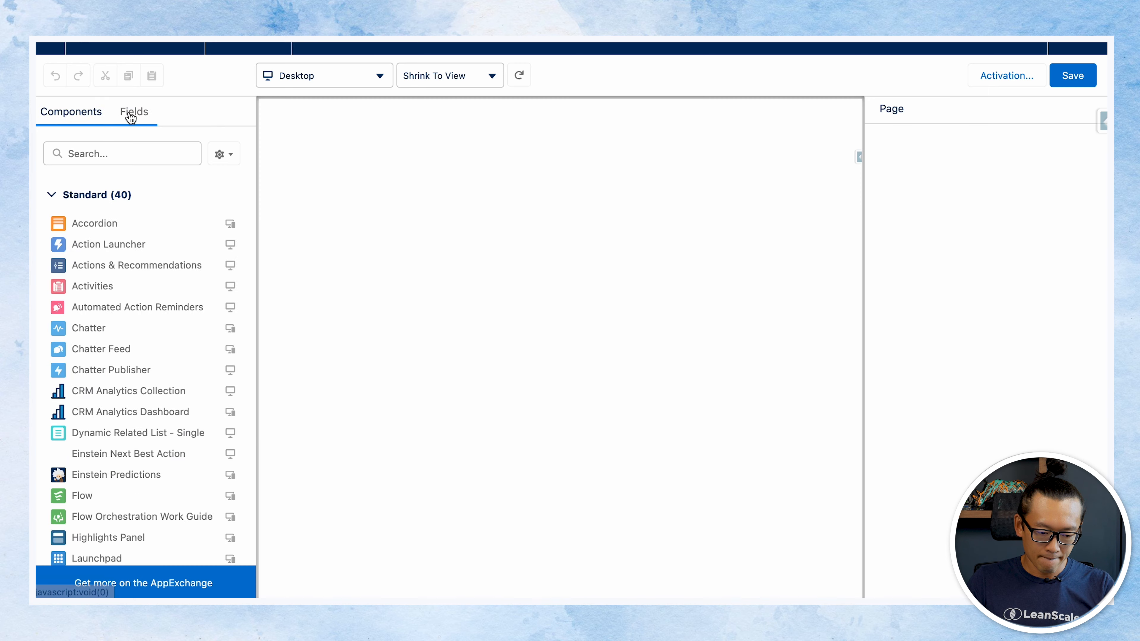
Add the # of Close Date Changes field below Last Stage Change in the Opportunity Velocity & Lead Lifecycle section.
click(131, 113)
click(115, 158)
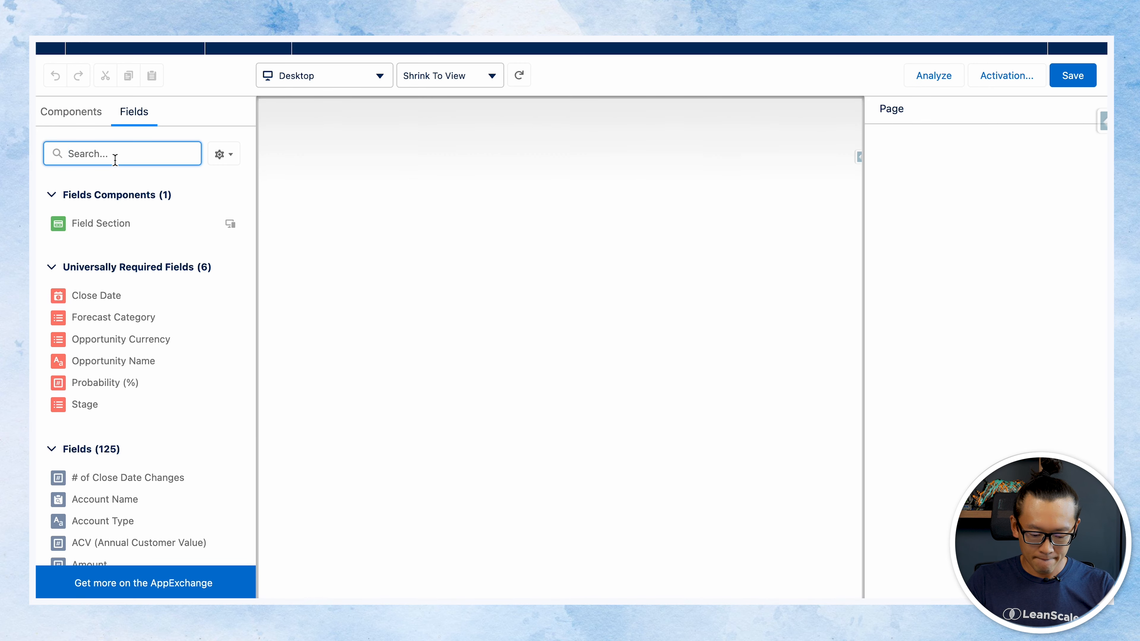
text(#)
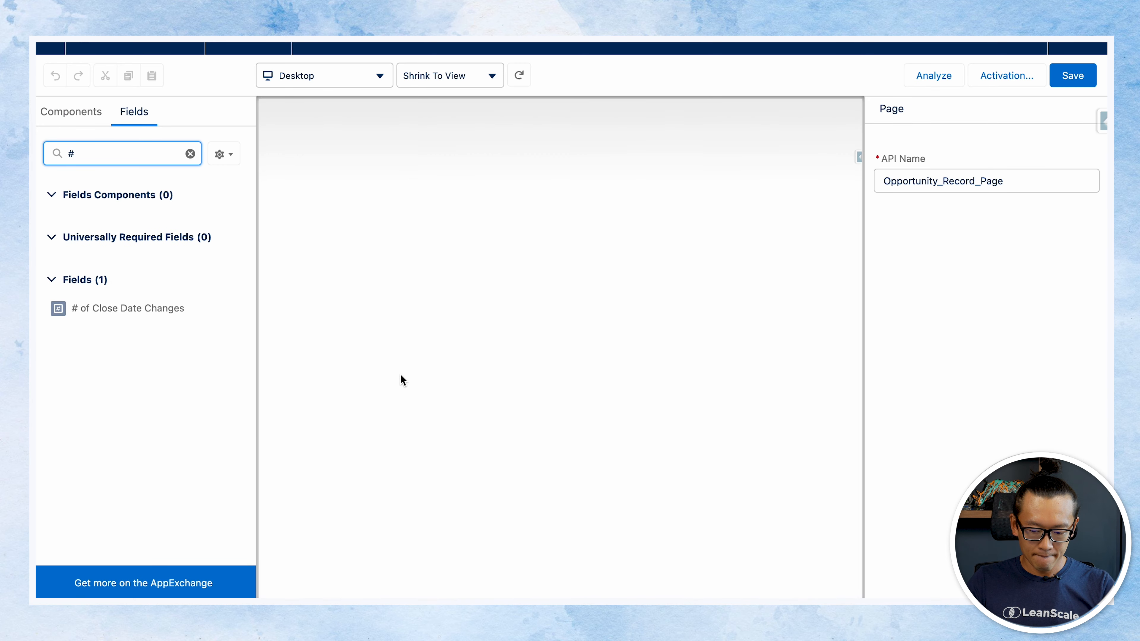
drag(83, 308, 757, 395)
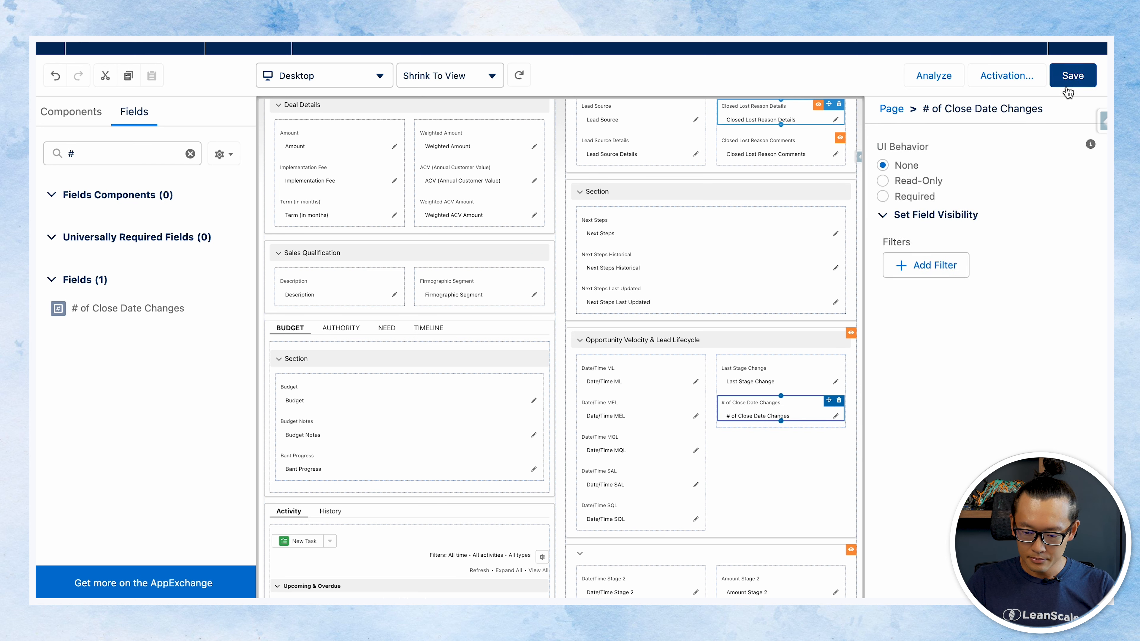
Set the # of Close Date Changes field's UI behavior to Read-Only and save the page.
click(1073, 75)
click(882, 180)
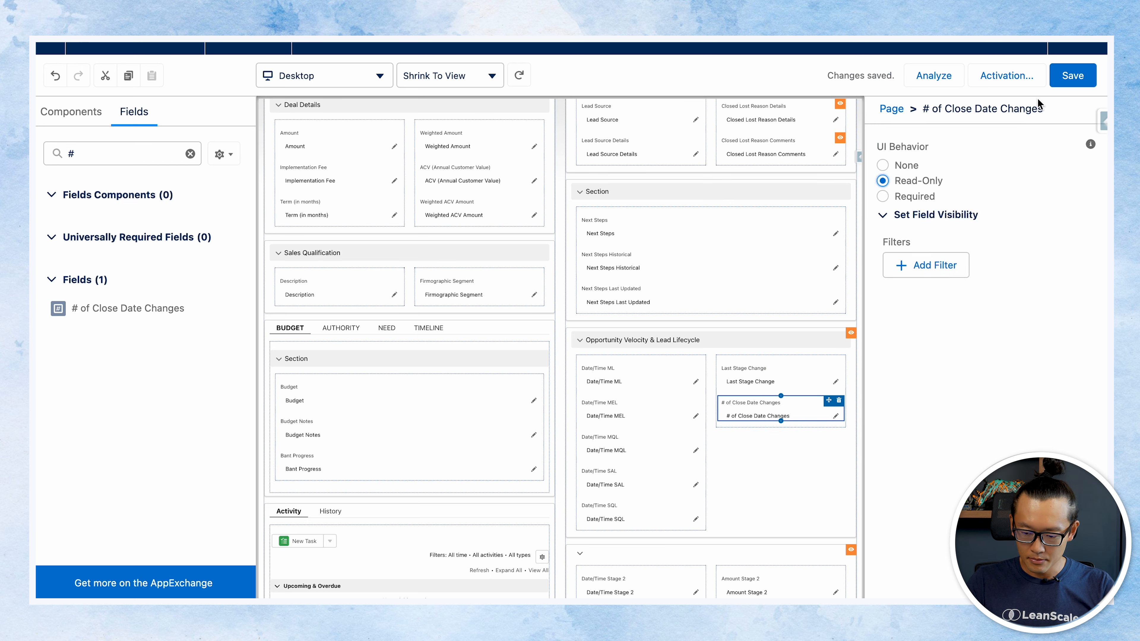
click(1072, 76)
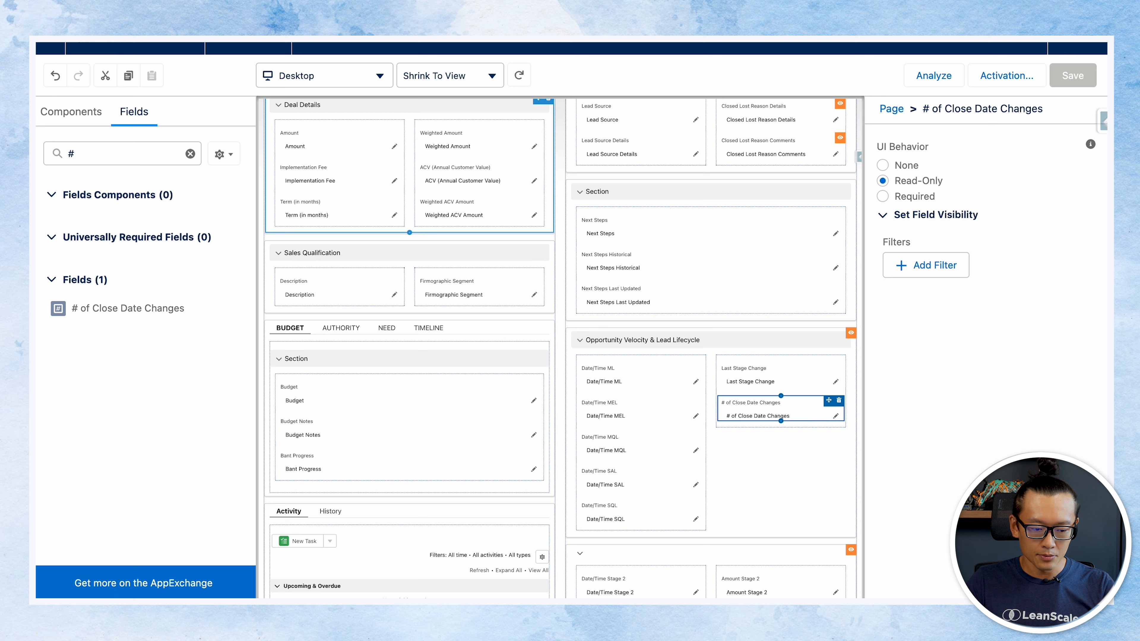
Return to the Testing12- opportunity and check the # of Close Date Changes field in its Opportunity Velocity & Lead Lifecycle section.
click(52, 45)
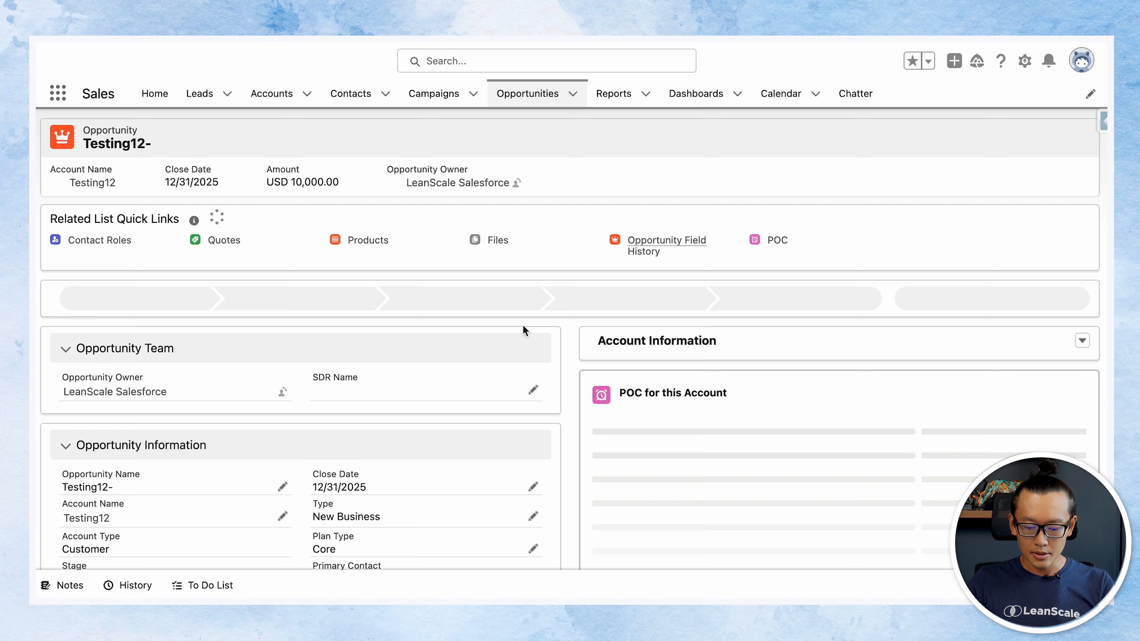
scroll(524, 332, down, 8)
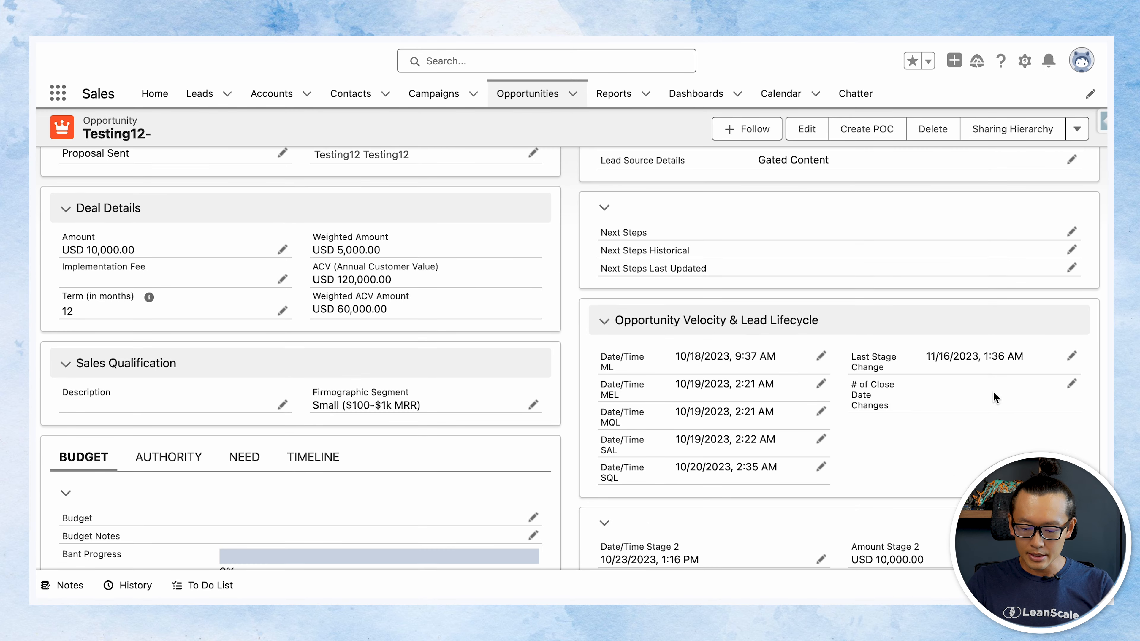
scroll(968, 400, up, 8)
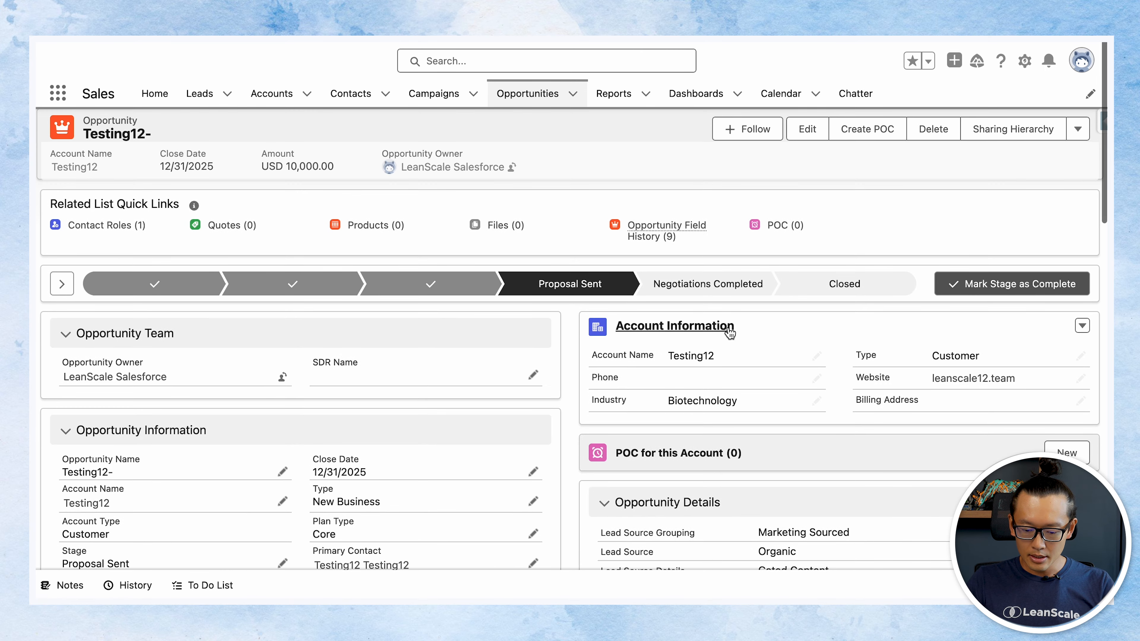
Set the Testing12- opportunity's Close Date to 12/31/2023 and save the record.
scroll(542, 390, down, 3)
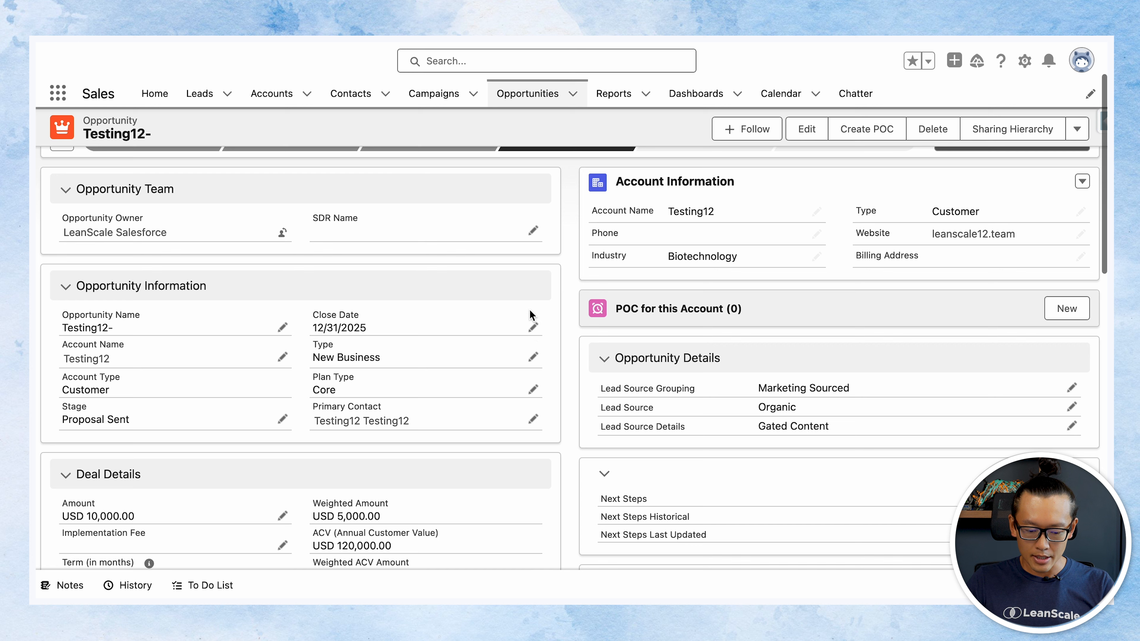
click(533, 328)
key(BackSpace)
text(3)
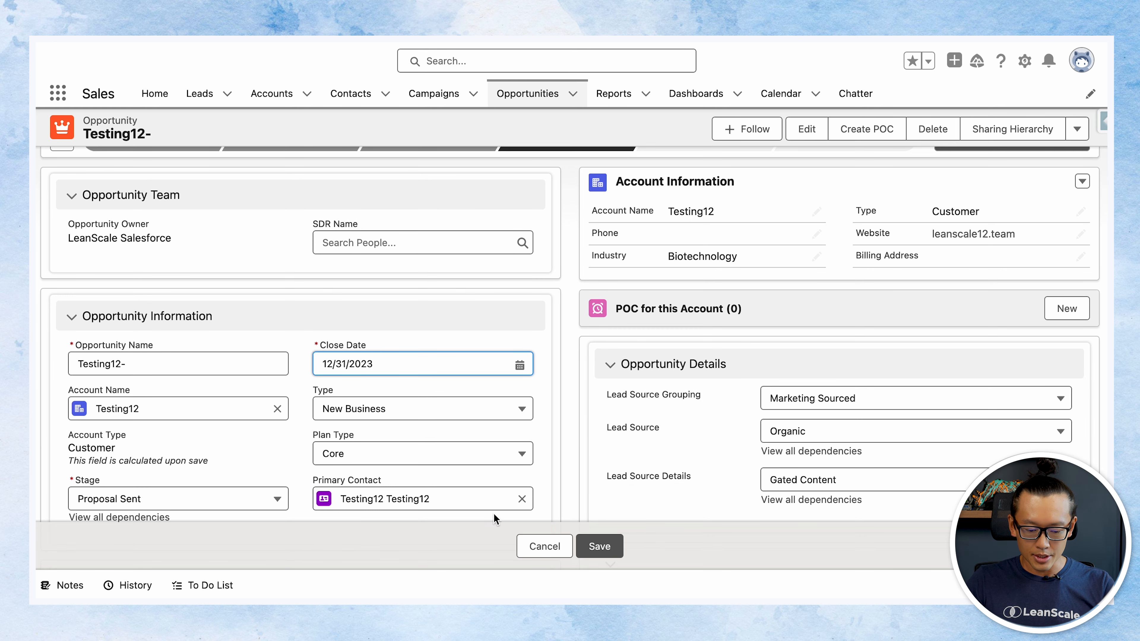
click(600, 546)
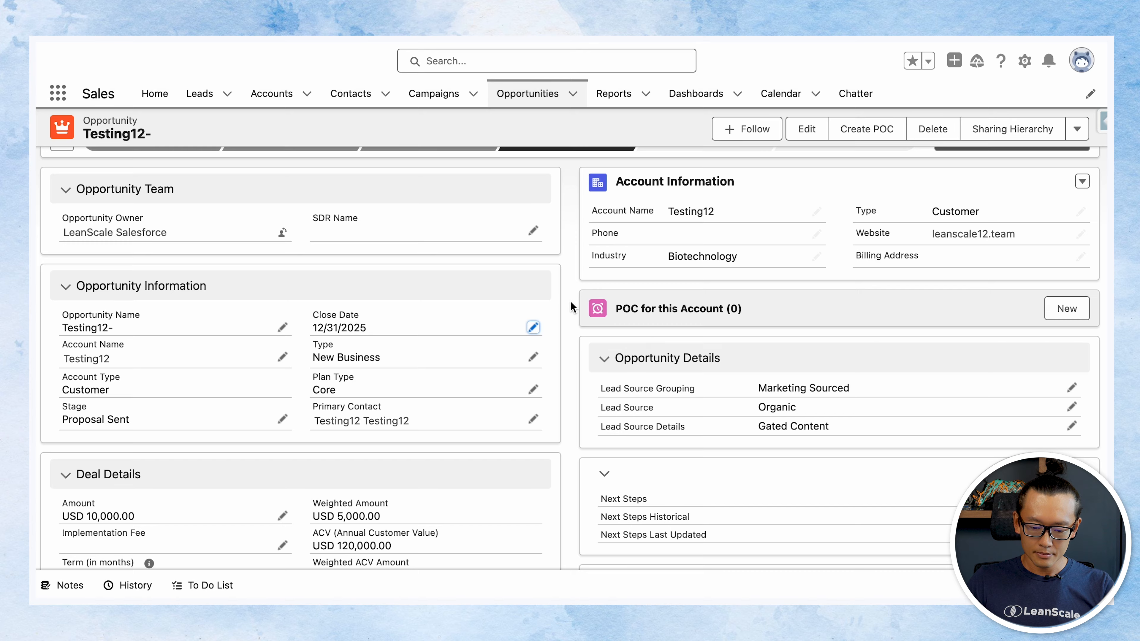
Check the # of Close Date Changes field in the Opportunity Velocity & Lead Lifecycle section after the date edit.
scroll(570, 300, down, 5)
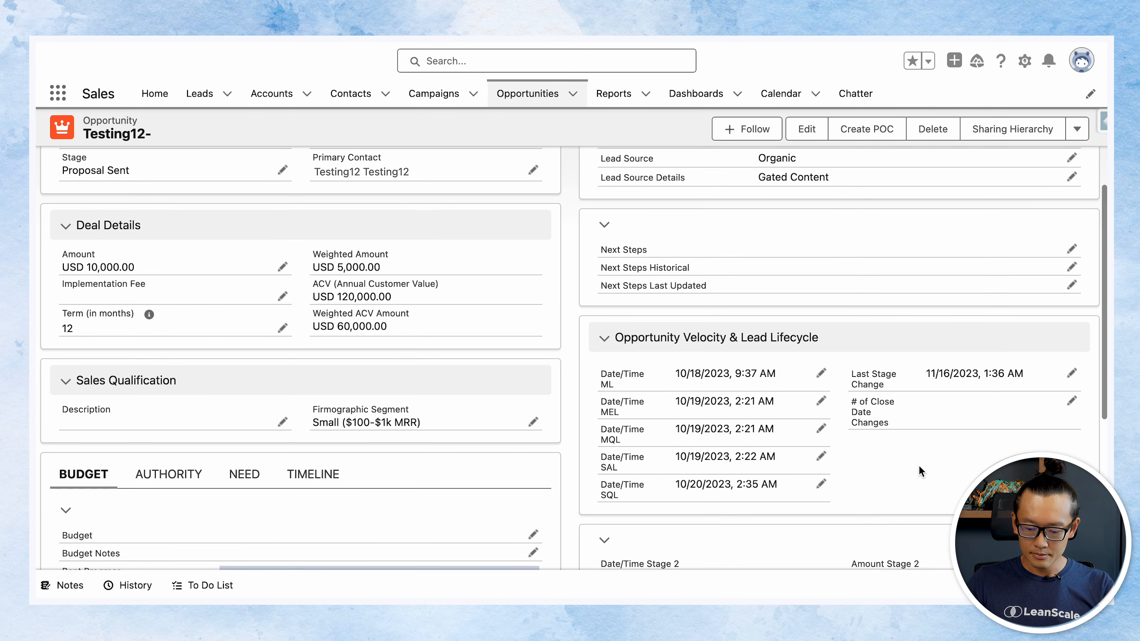
scroll(920, 469, up, 10)
scroll(920, 469, down, 8)
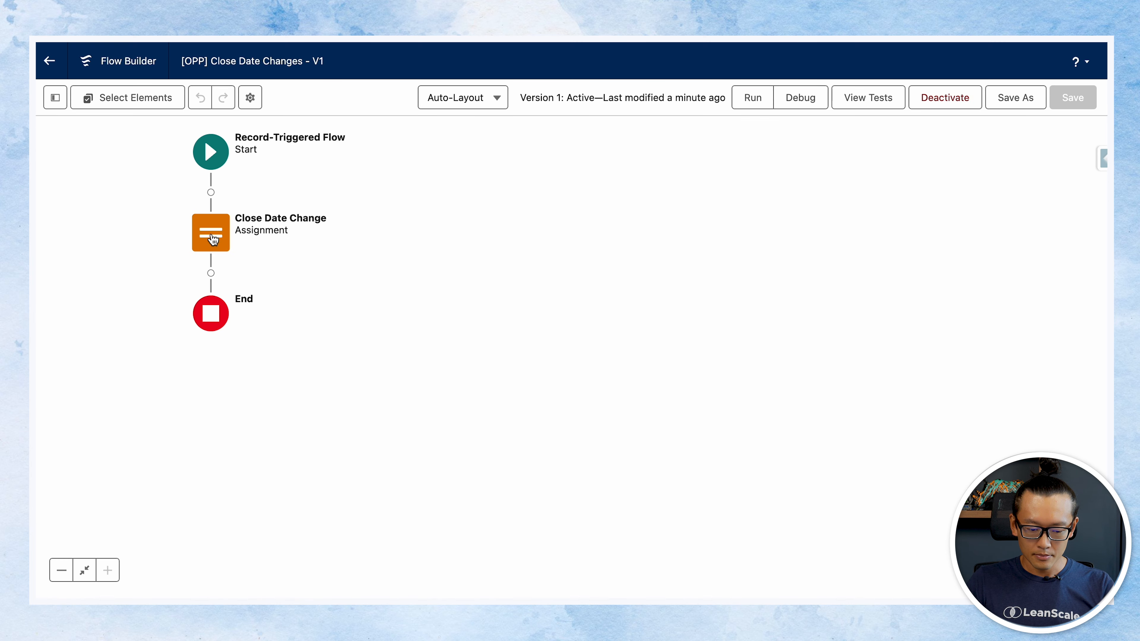
Review the Close Date Change assignment in the [OPP] Close Date Changes flow and open the FormulaCloseDateChange resource for editing.
click(211, 236)
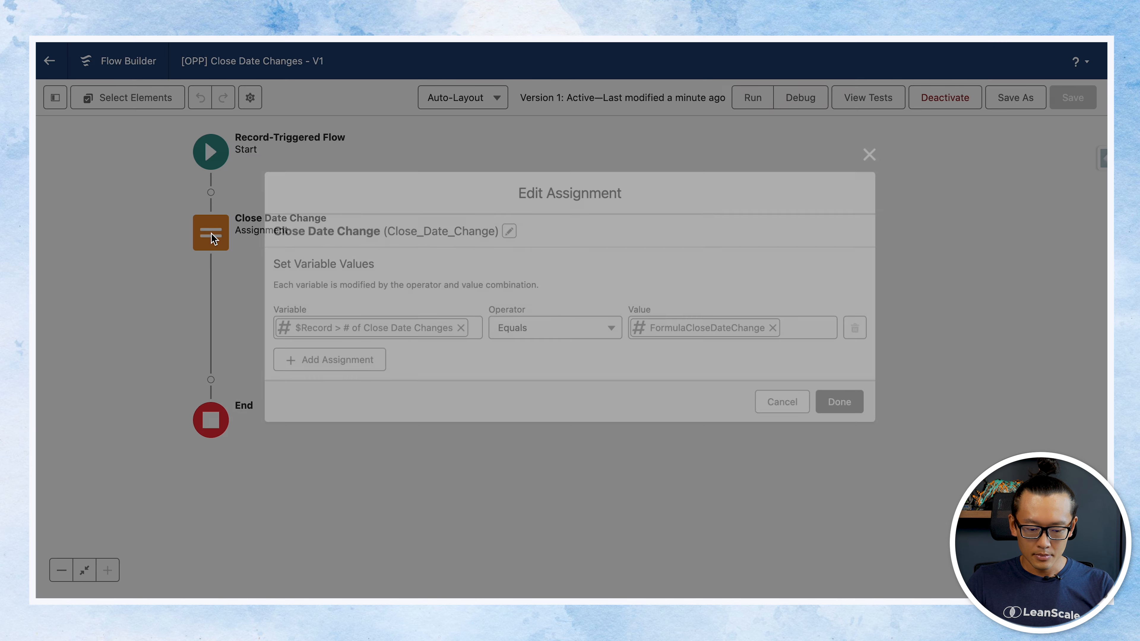
click(769, 402)
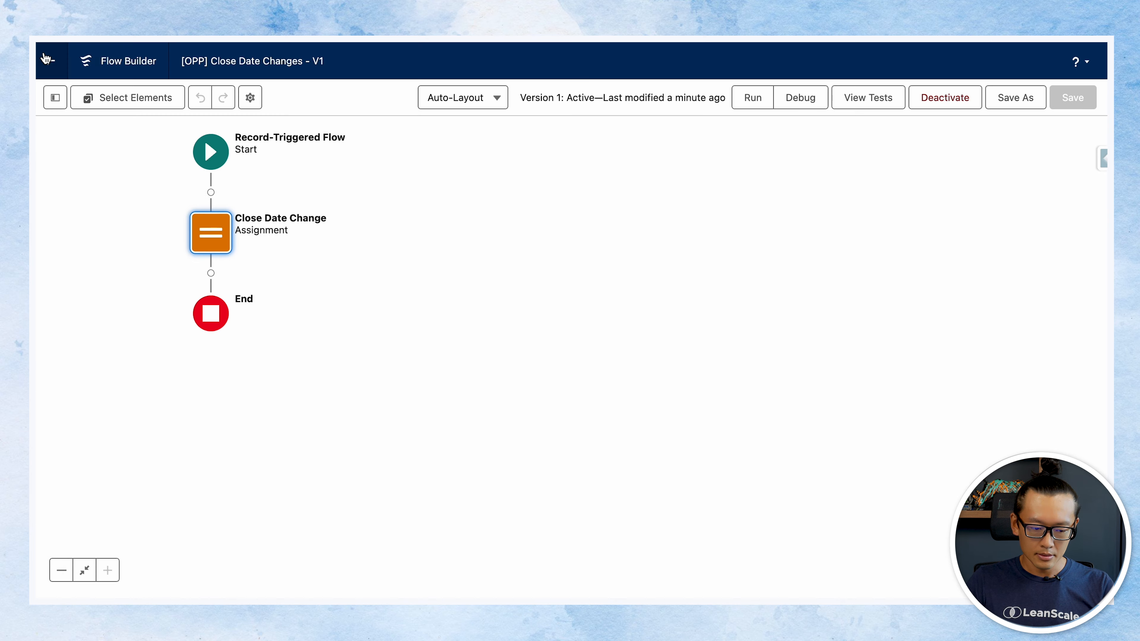
click(55, 97)
click(118, 301)
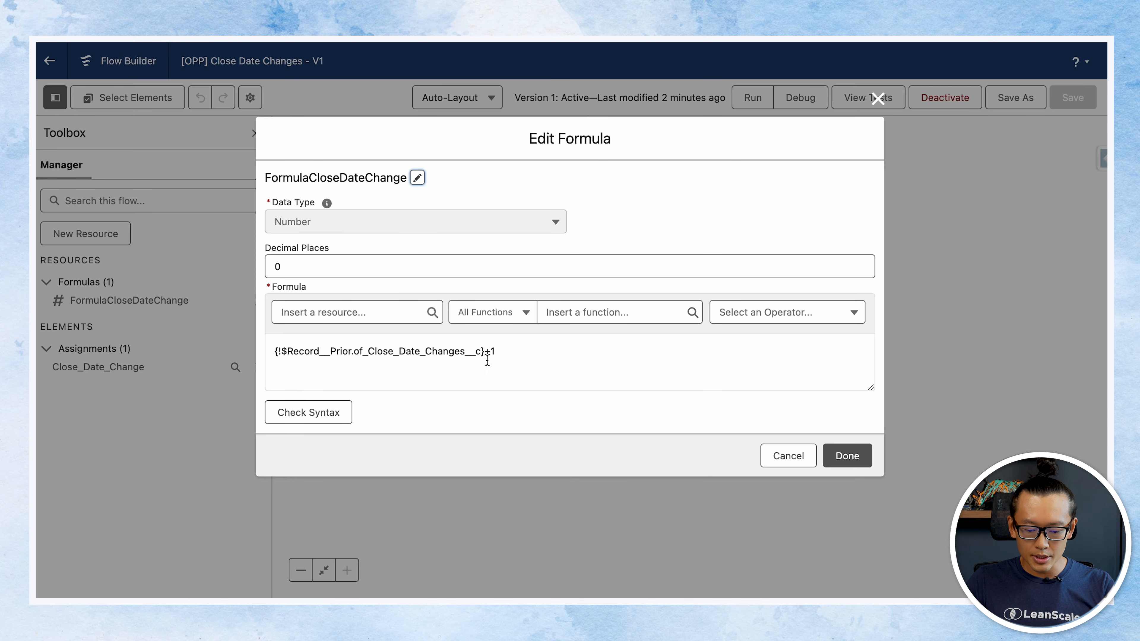
Copy the formula's {!$Record__Prior.of_Close_Date_Changes__c} reference and wrap the original in if(isblank( ) as the condition.
drag(485, 354, 273, 344)
key(ctrl+c)
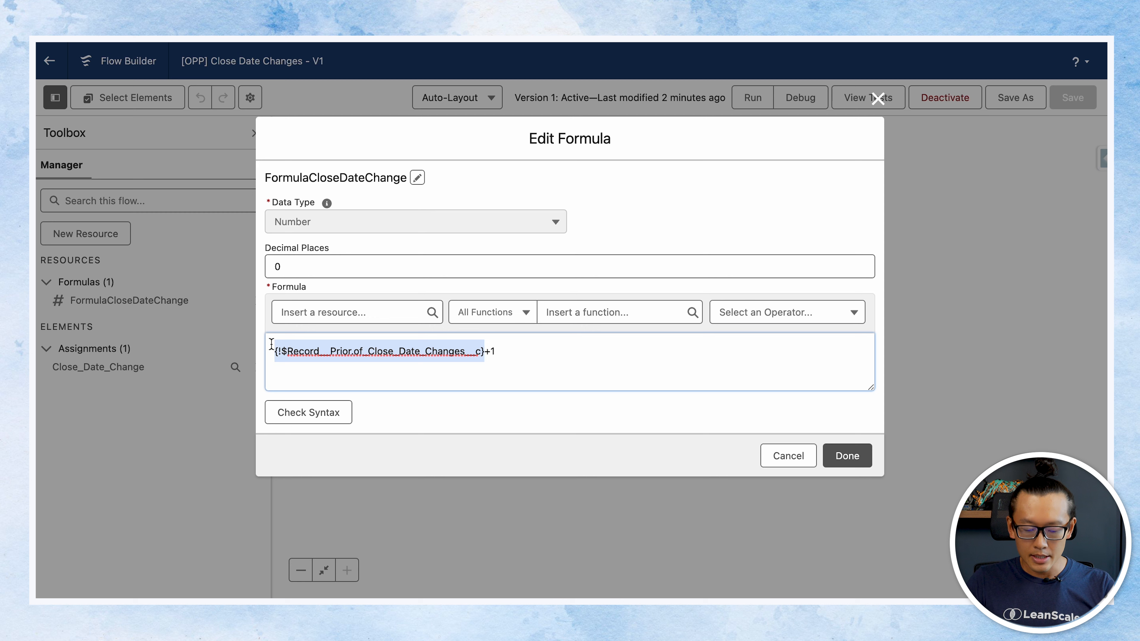
click(269, 354)
text(if(is)
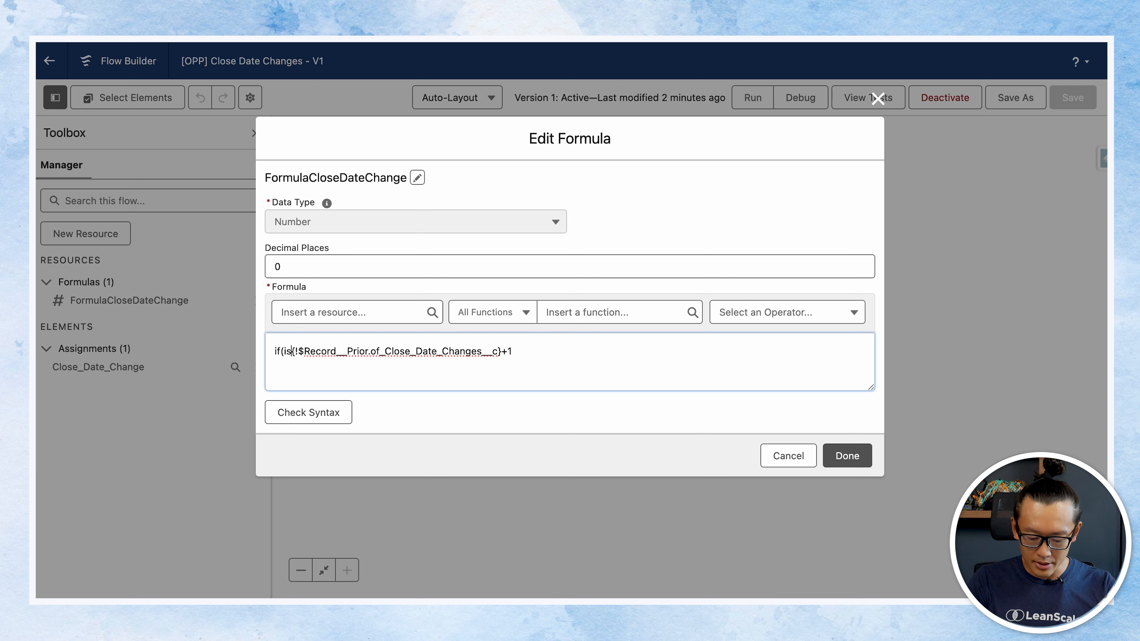
text(blank()
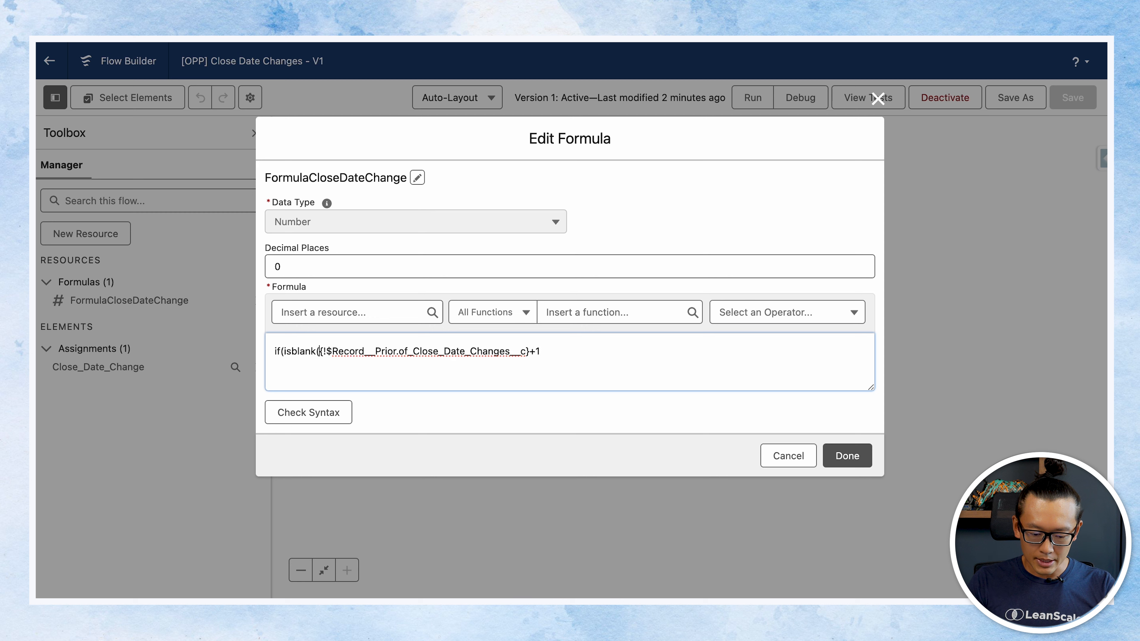
click(531, 350)
text())
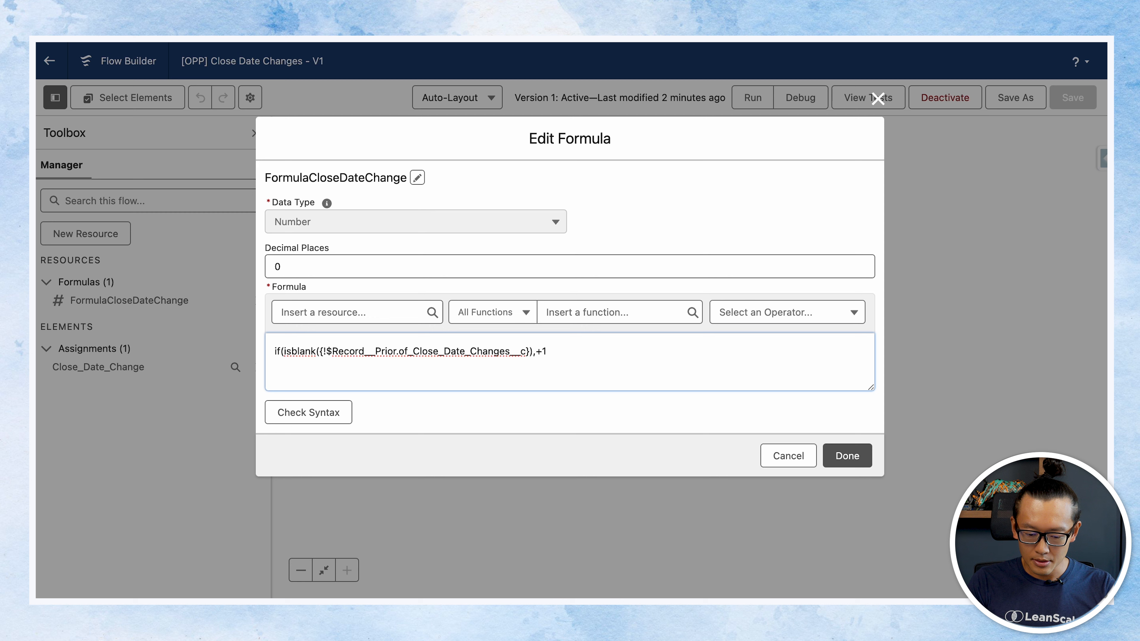
Complete the if formula to return 1 when the field is blank, otherwise {!$Record__Prior.of_Close_Date_Changes__c}+1.
text(,0)
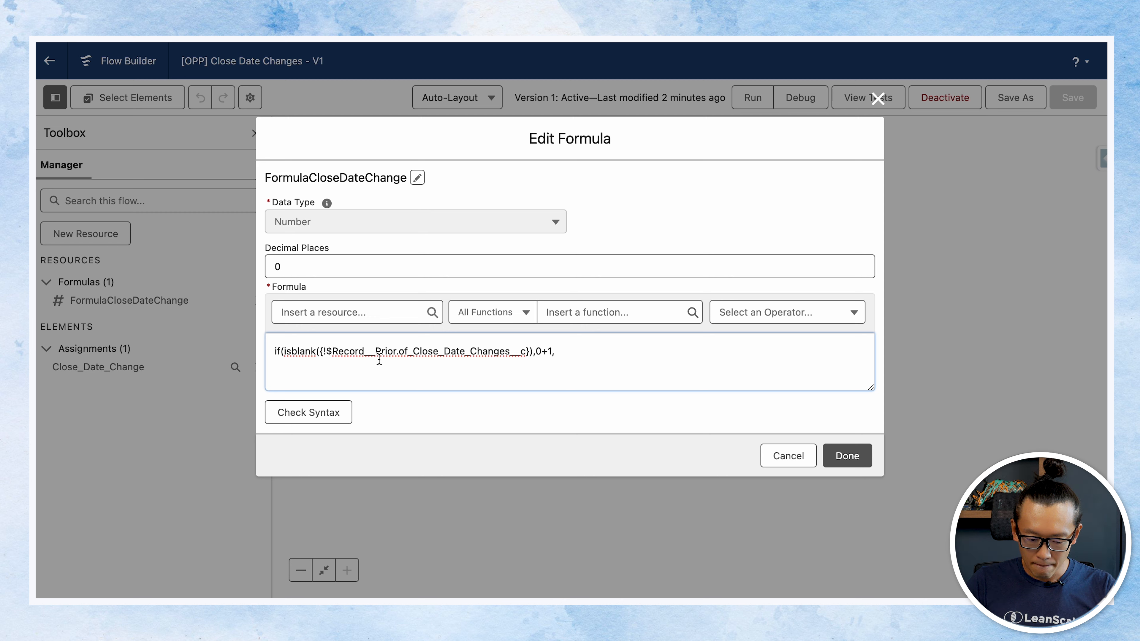
drag(318, 348, 527, 347)
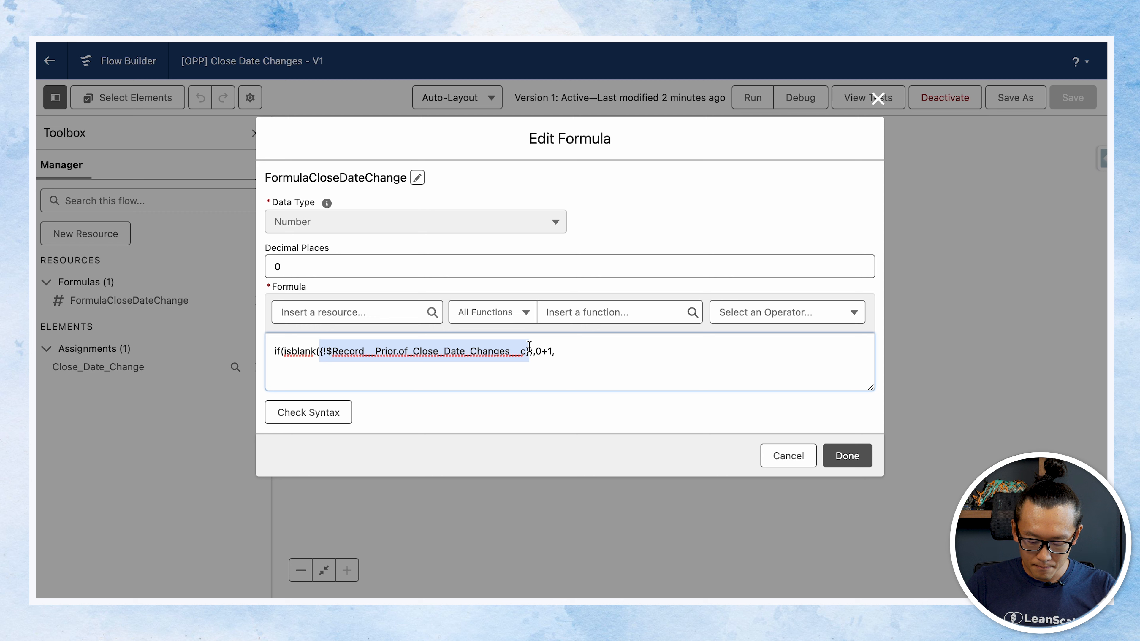
click(595, 359)
key(ctrl+v)
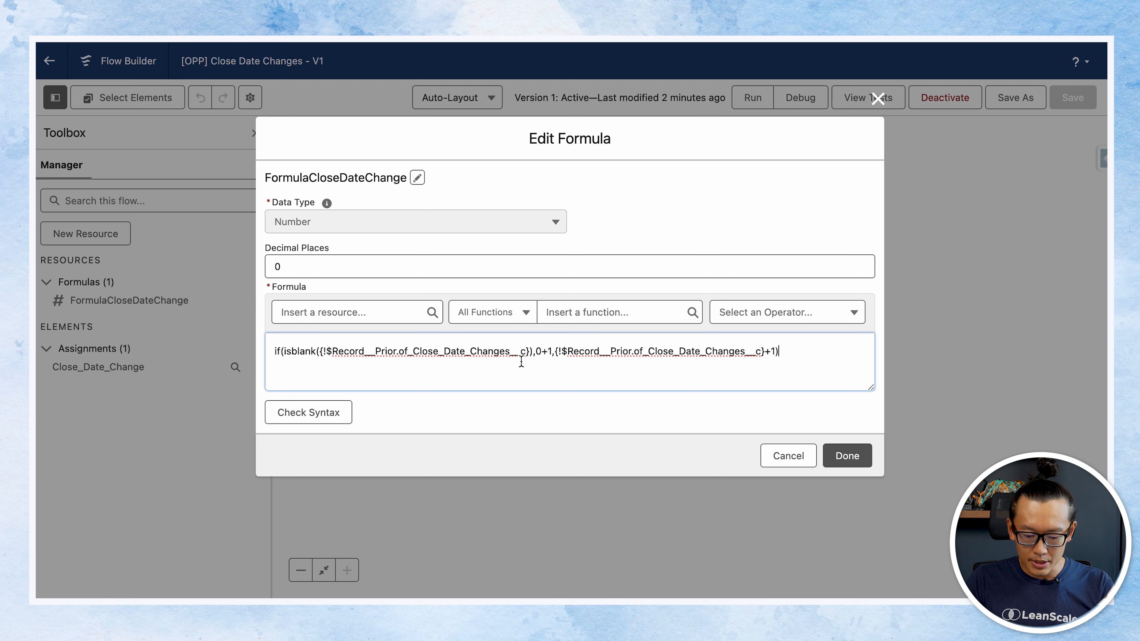
click(547, 351)
key(BackSpace)
key(BackSpace)
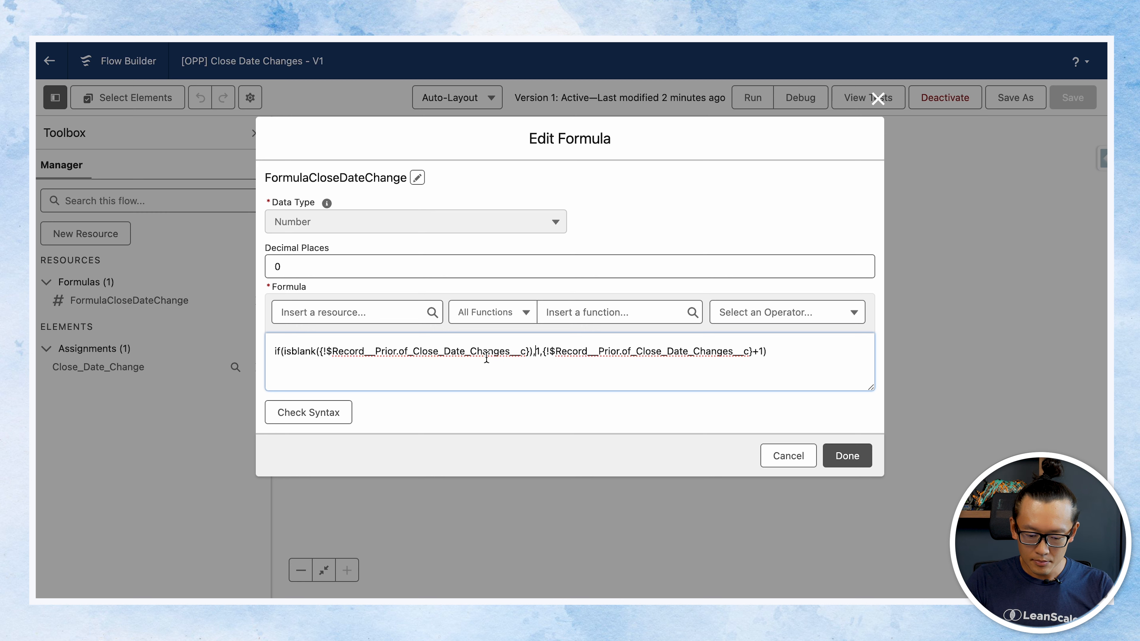